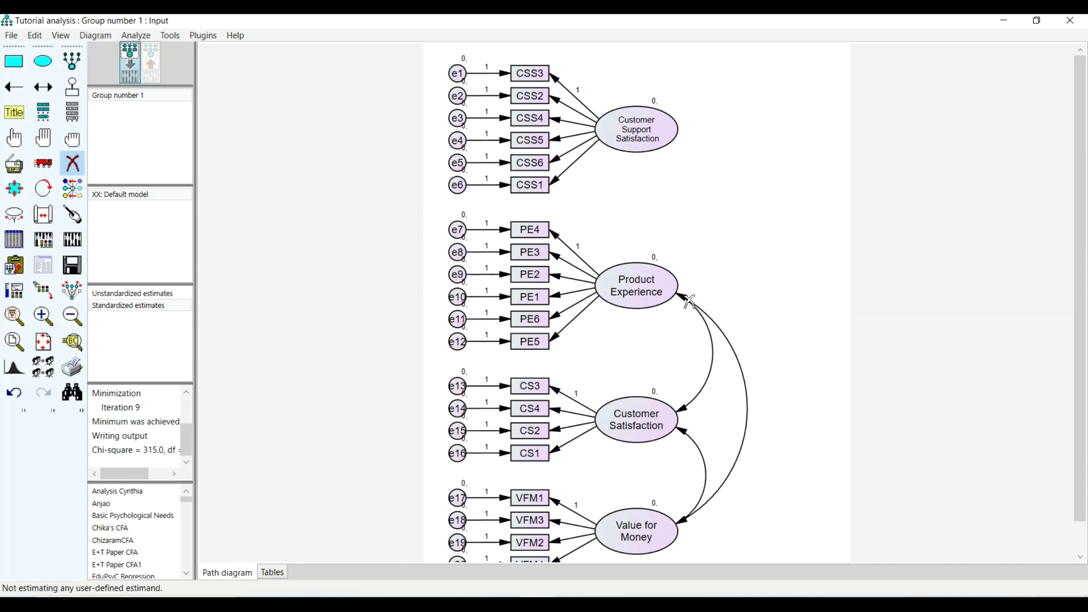
# Delete the remaining covariance arrows linking Product Experience, Customer Satisfaction and Value for Money
pyautogui.click(687, 299)
pyautogui.click(687, 301)
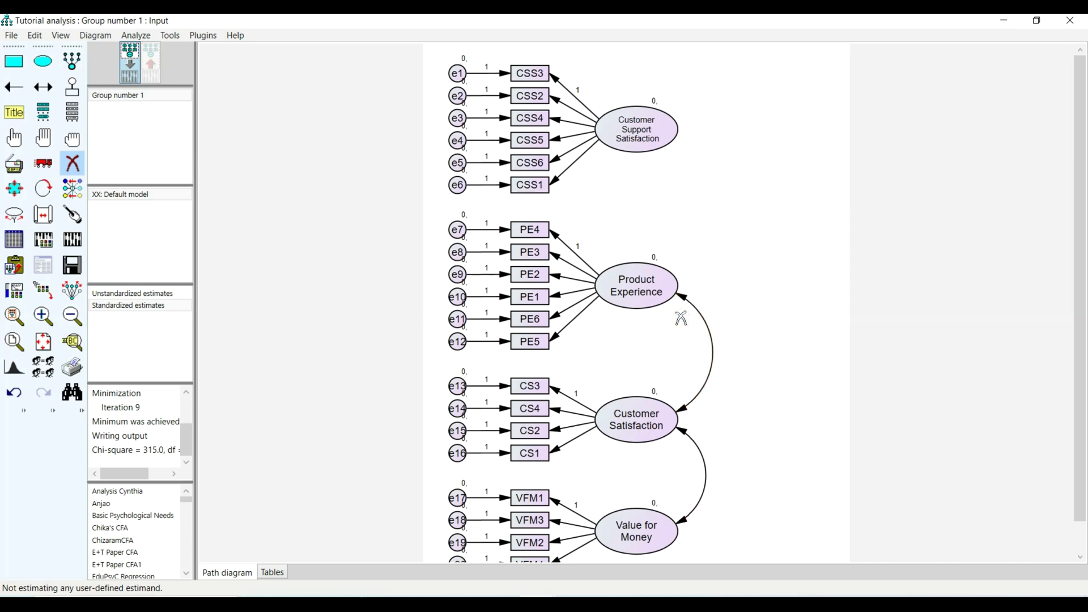
pyautogui.click(682, 301)
pyautogui.click(682, 430)
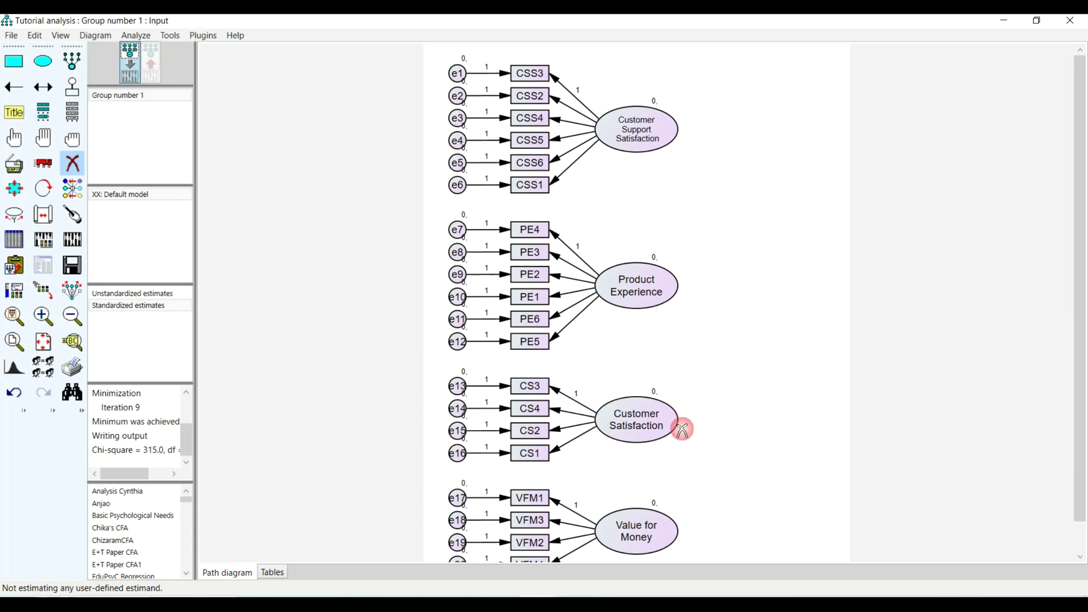
pyautogui.click(75, 156)
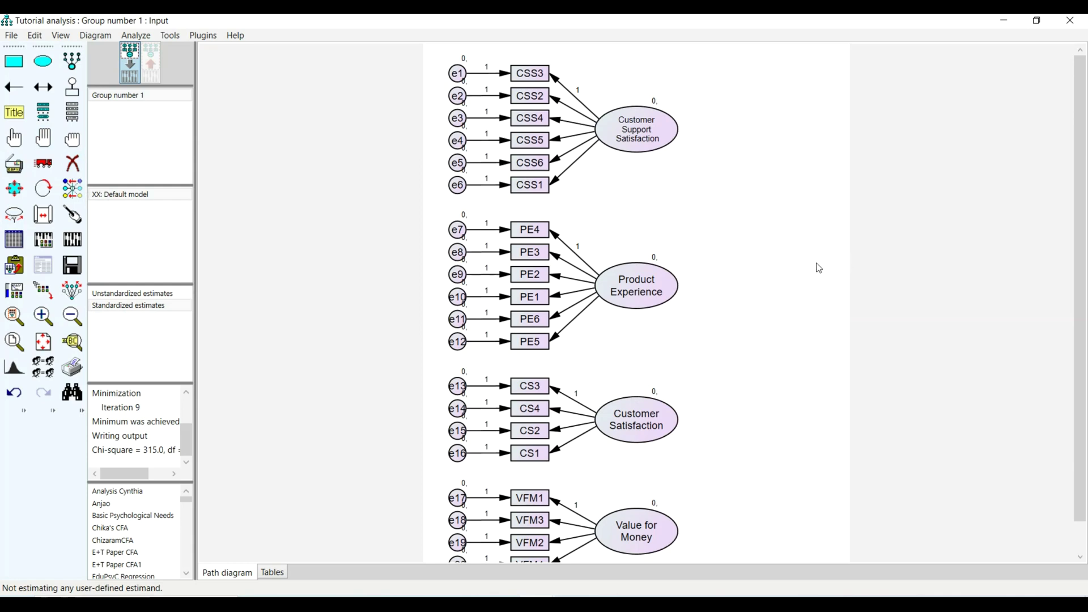
# Move the Customer Satisfaction construct with indicators CS1 to CS4 and errors e13 to e16 to the right of Product Experience
pyautogui.click(19, 144)
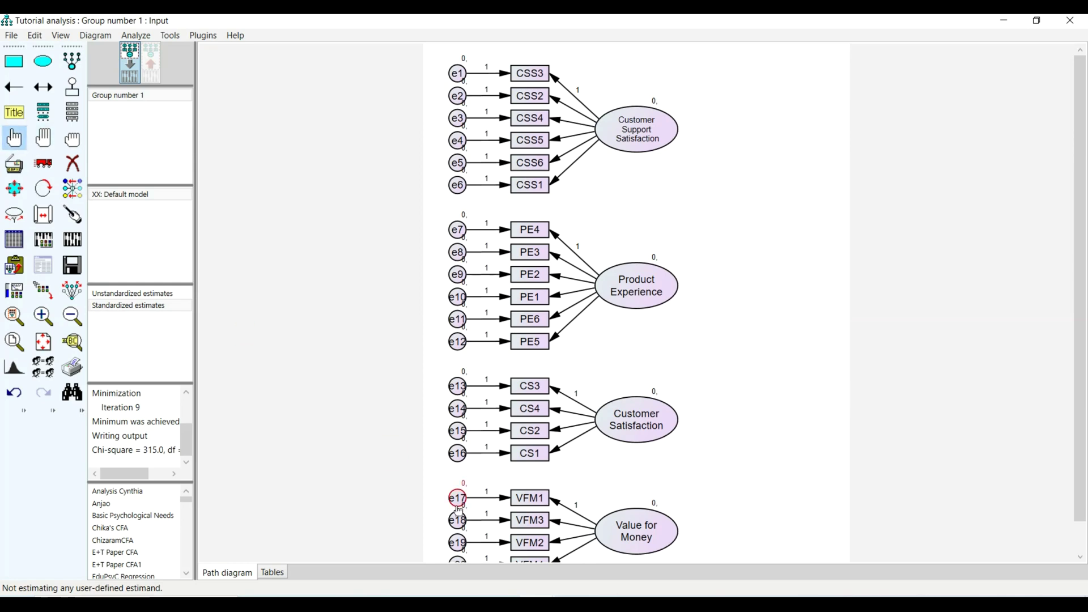
pyautogui.click(534, 460)
pyautogui.click(533, 433)
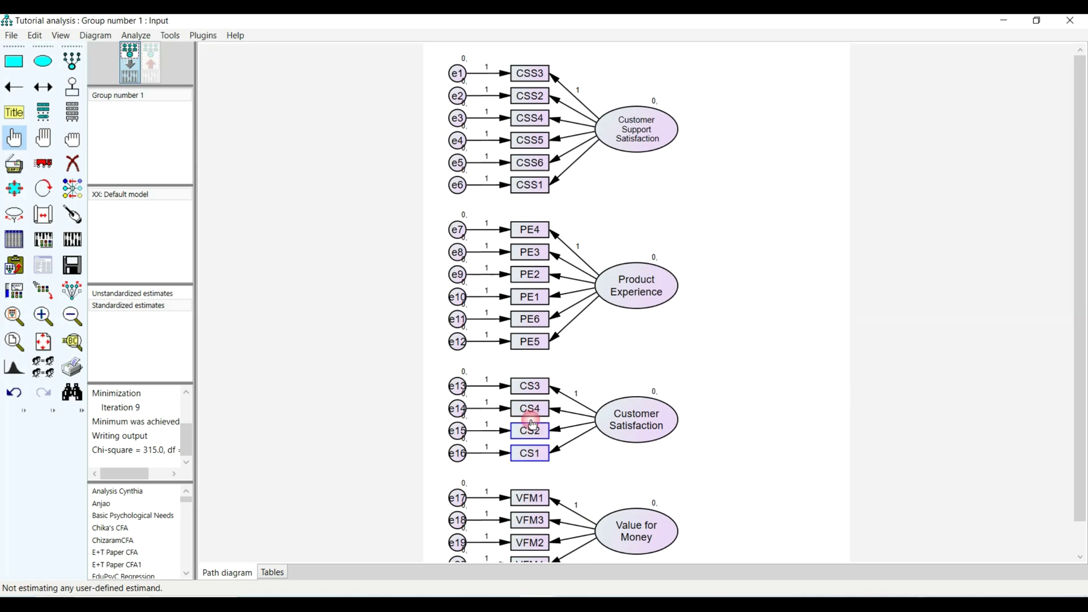
pyautogui.click(538, 406)
pyautogui.click(529, 387)
pyautogui.click(613, 418)
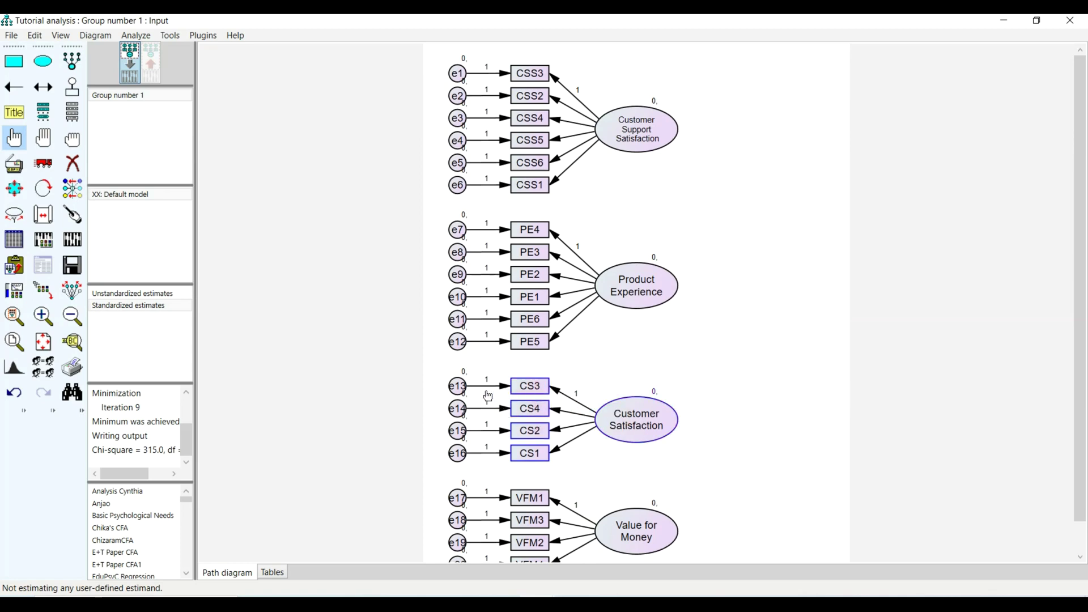
pyautogui.click(464, 387)
pyautogui.click(459, 409)
pyautogui.click(459, 434)
pyautogui.click(458, 453)
pyautogui.click(43, 163)
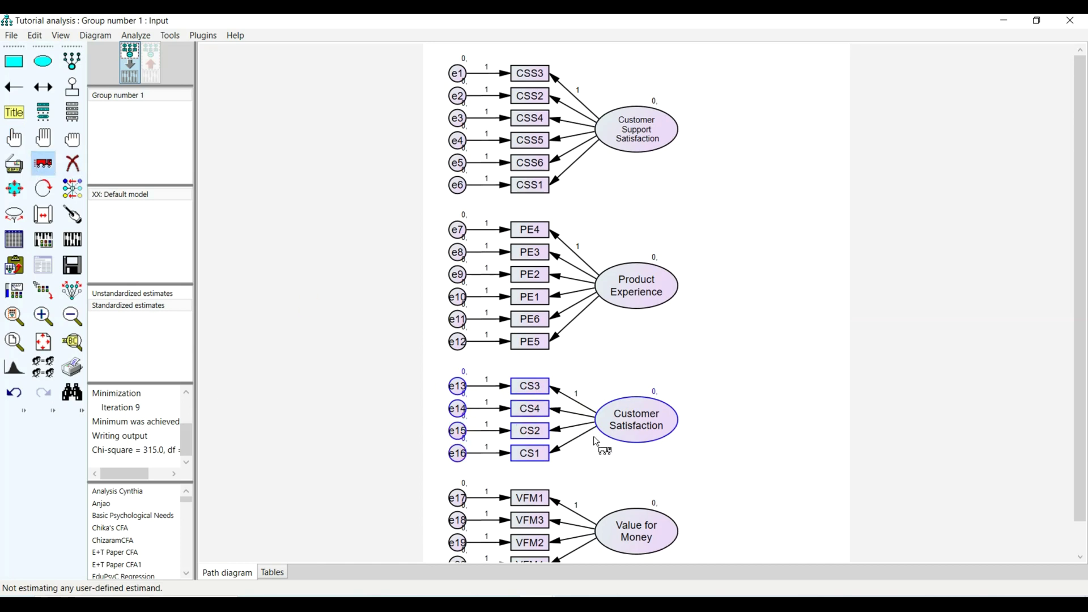
pyautogui.moveTo(657, 442); pyautogui.dragTo(820, 362)
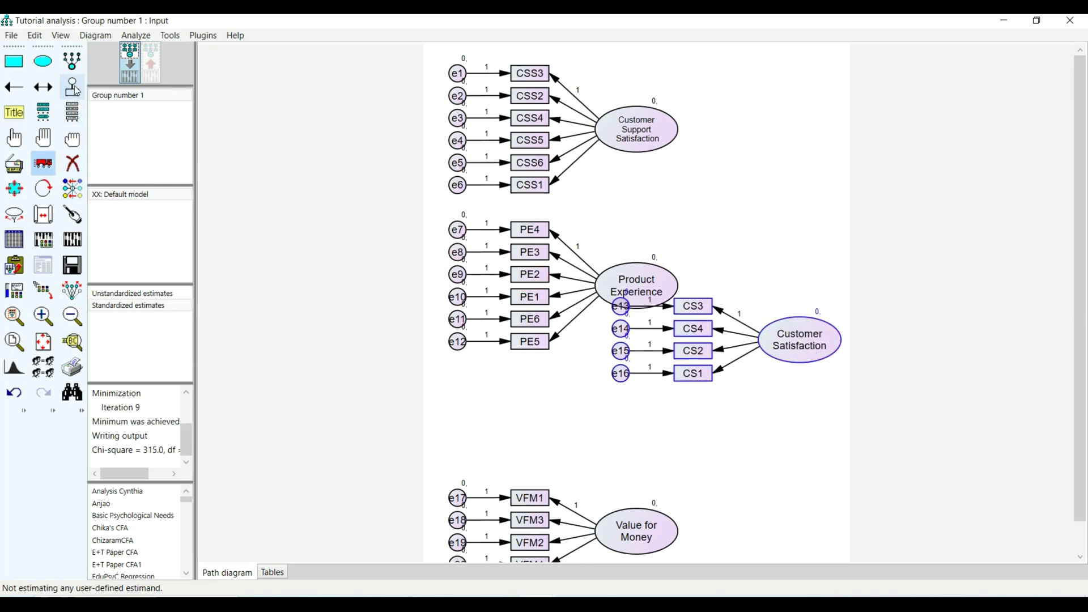
# Rotate the Customer Satisfaction indicators and error terms around the construct until they sit on its right side
pyautogui.click(42, 190)
pyautogui.click(817, 356)
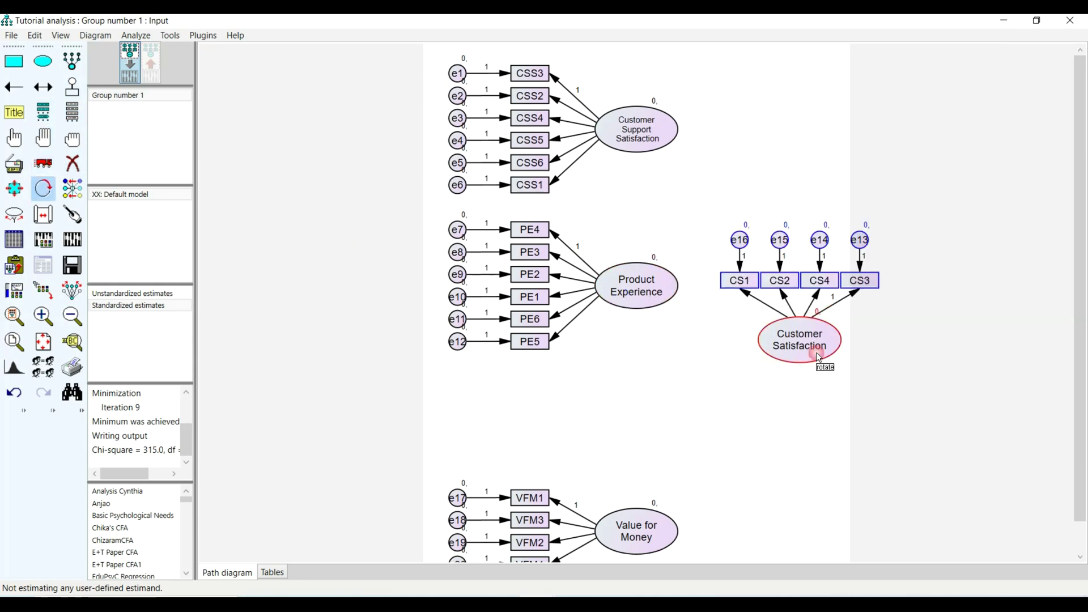
pyautogui.click(817, 356)
pyautogui.click(818, 356)
pyautogui.click(819, 355)
pyautogui.click(819, 355)
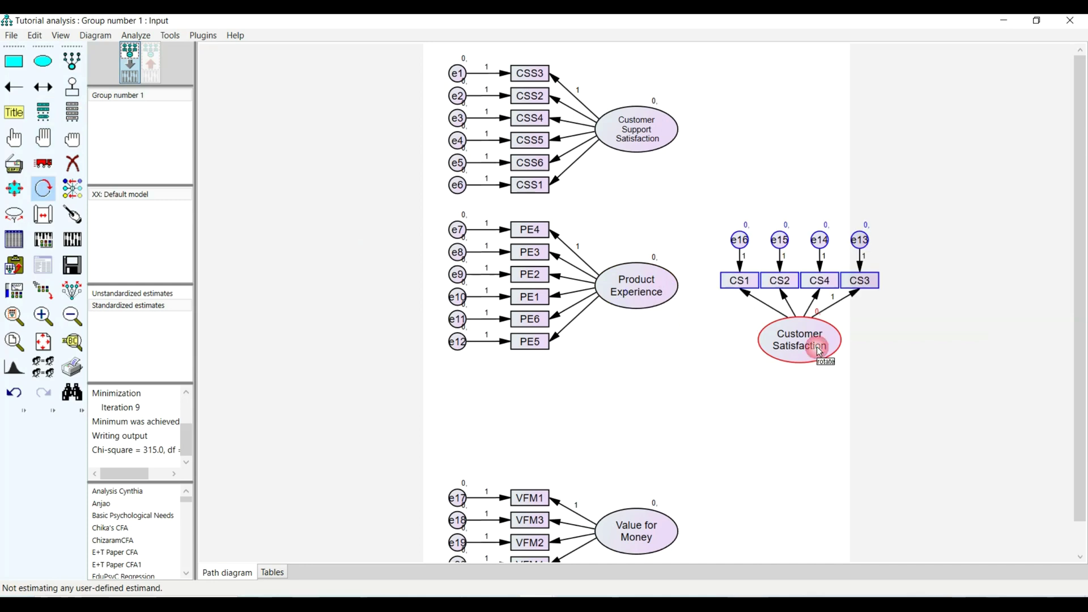
pyautogui.click(821, 355)
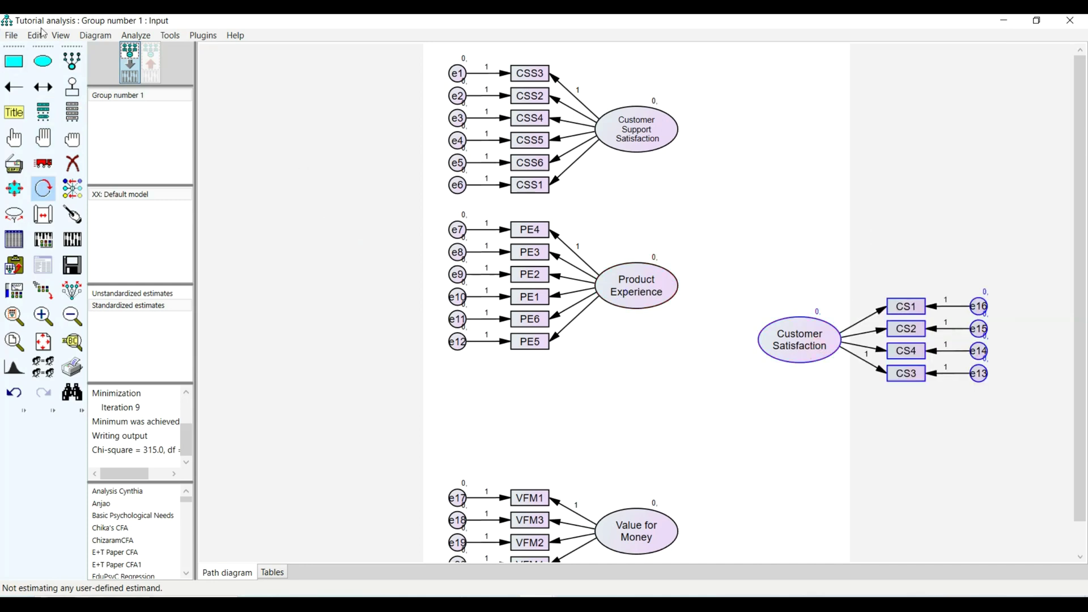
# Set the diagram's paper size to Landscape - A4
pyautogui.click(60, 36)
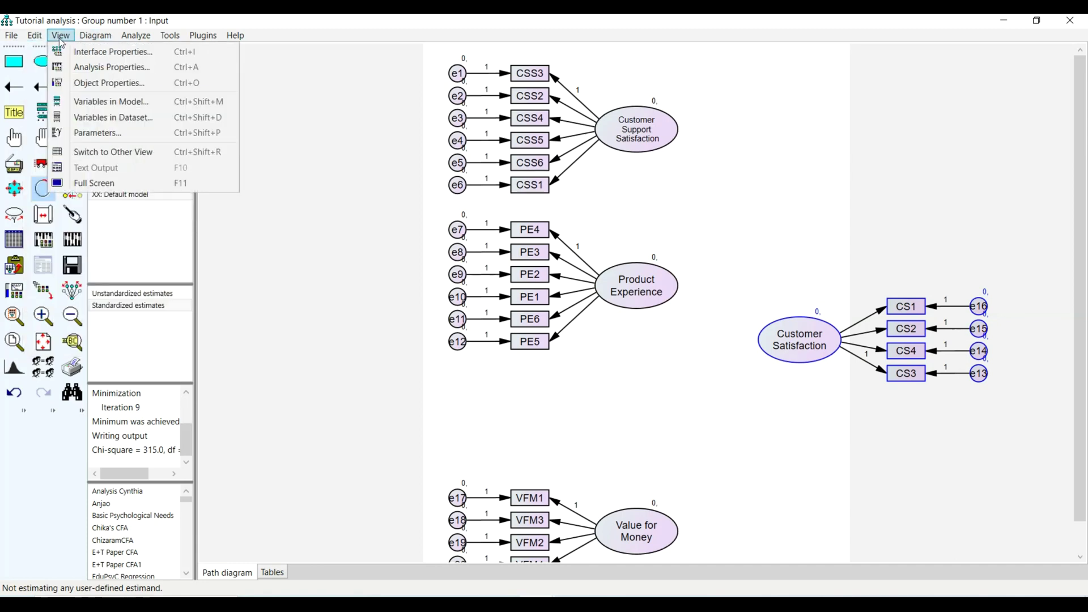
pyautogui.click(117, 57)
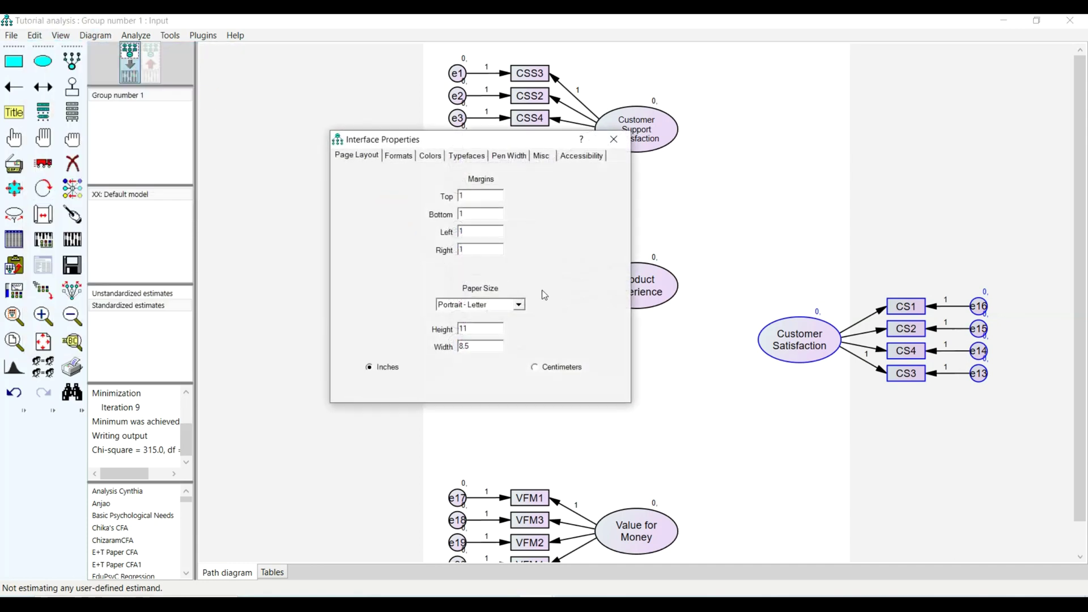
pyautogui.click(497, 304)
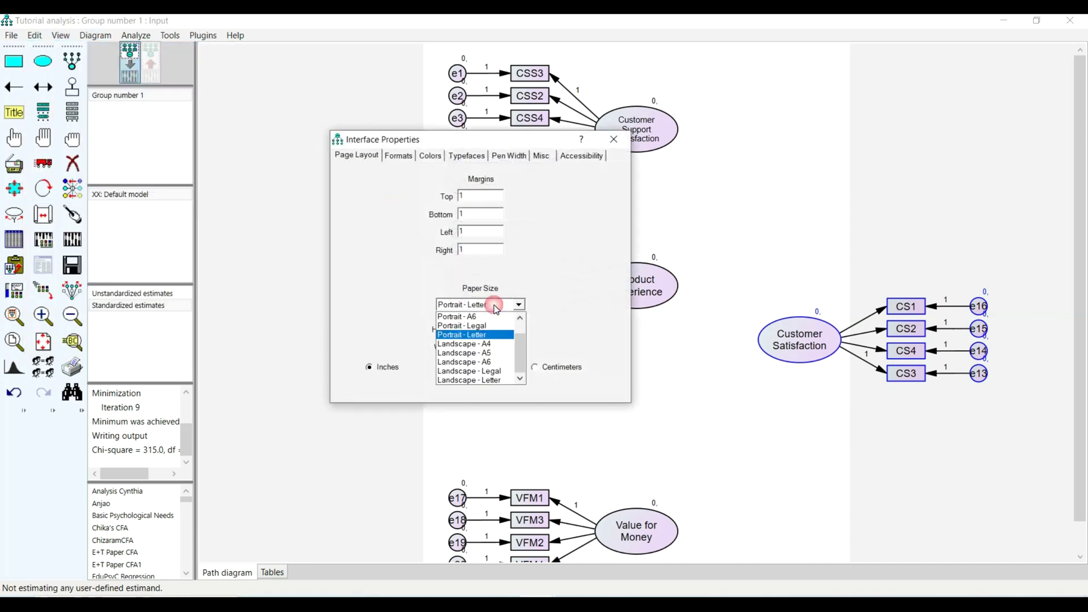
pyautogui.click(500, 344)
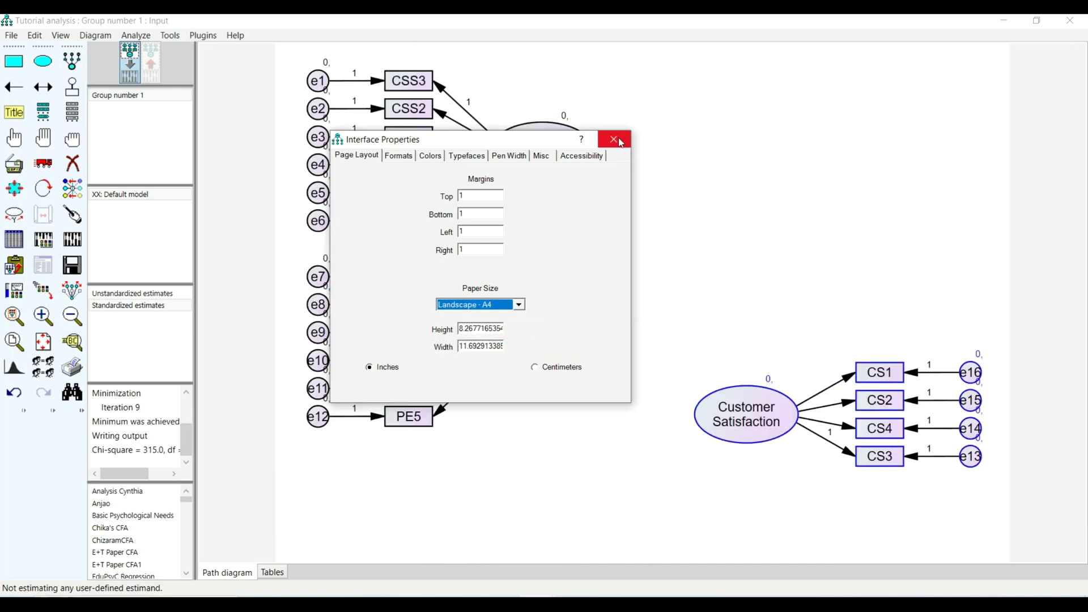
pyautogui.click(621, 140)
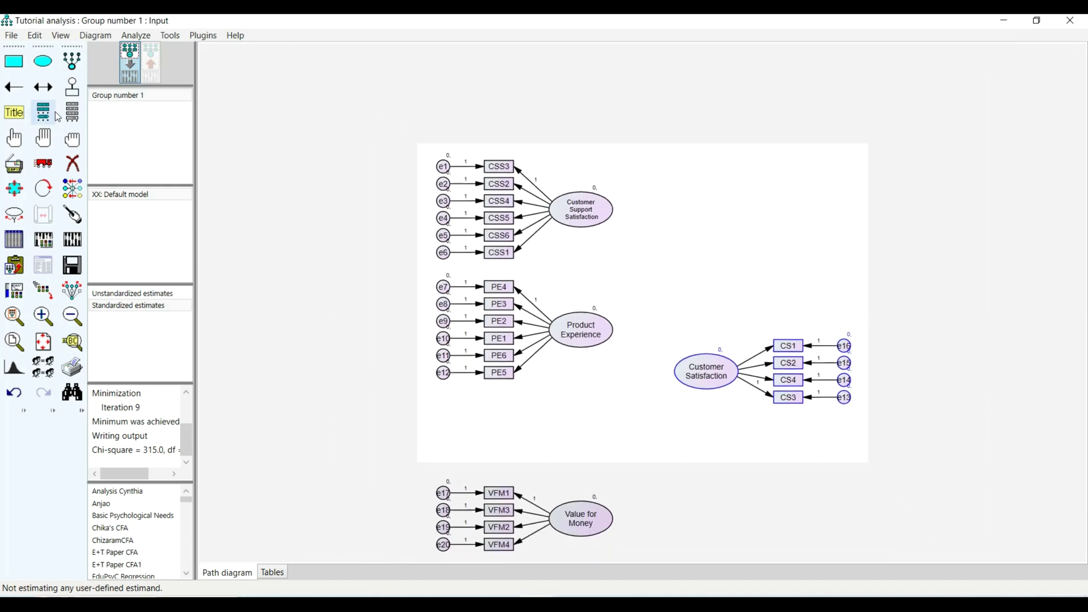
# Try to move the Value for Money construct together with its VFM indicators and error terms
pyautogui.click(14, 138)
pyautogui.click(221, 285)
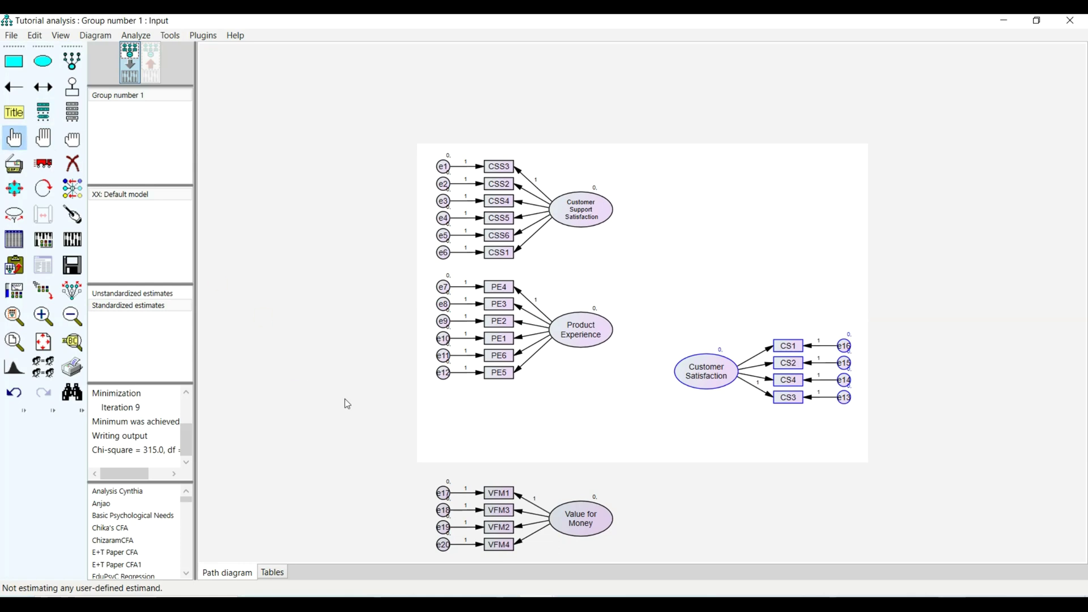
pyautogui.click(509, 549)
pyautogui.click(503, 530)
pyautogui.click(503, 512)
pyautogui.click(508, 497)
pyautogui.click(581, 517)
pyautogui.click(443, 493)
pyautogui.click(443, 510)
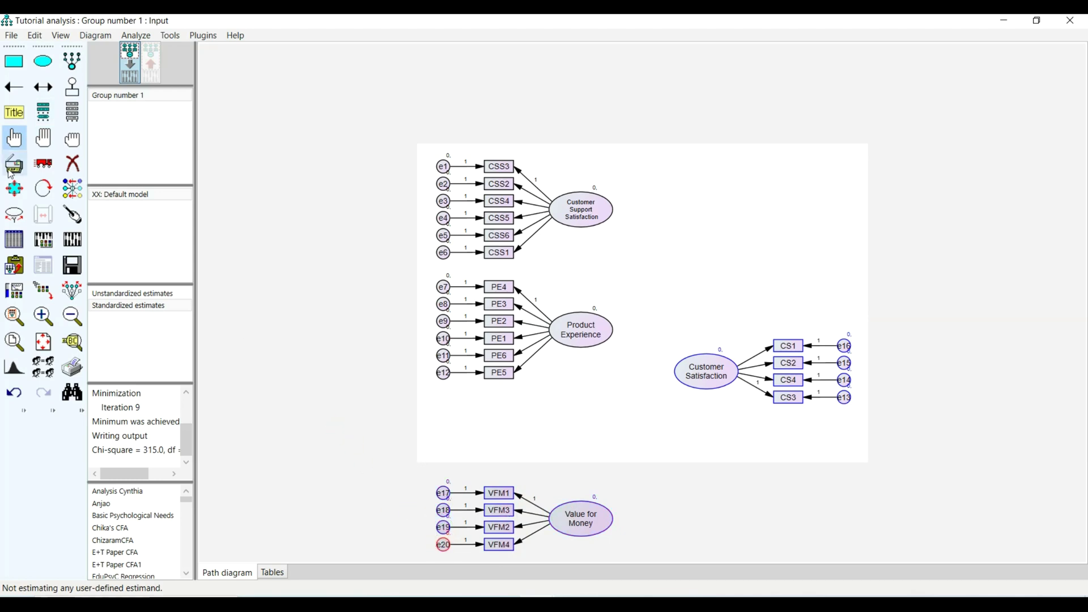
pyautogui.click(47, 169)
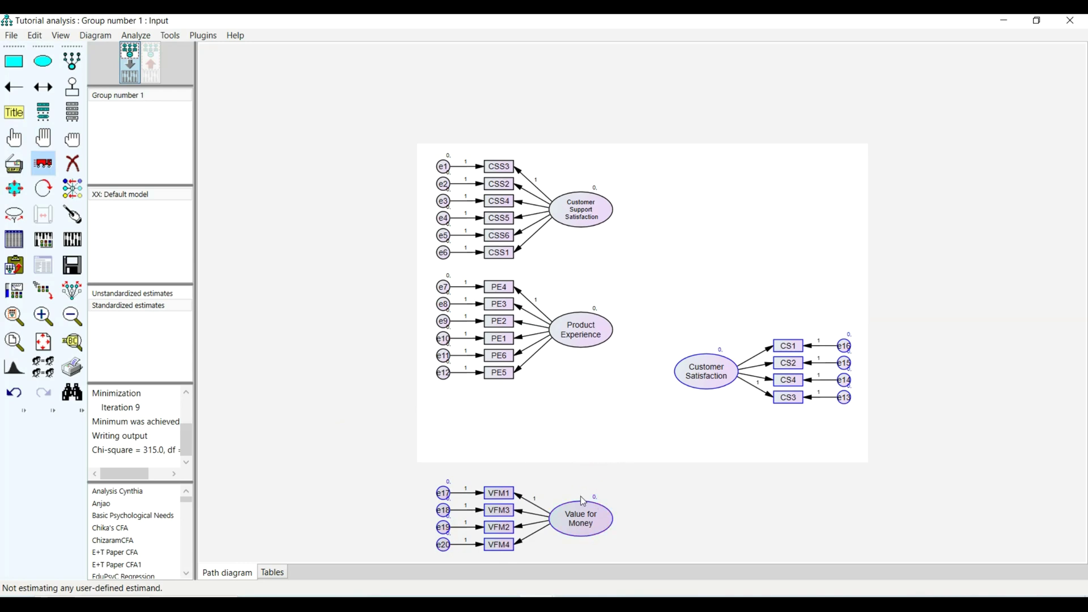
pyautogui.moveTo(582, 517); pyautogui.dragTo(582, 516)
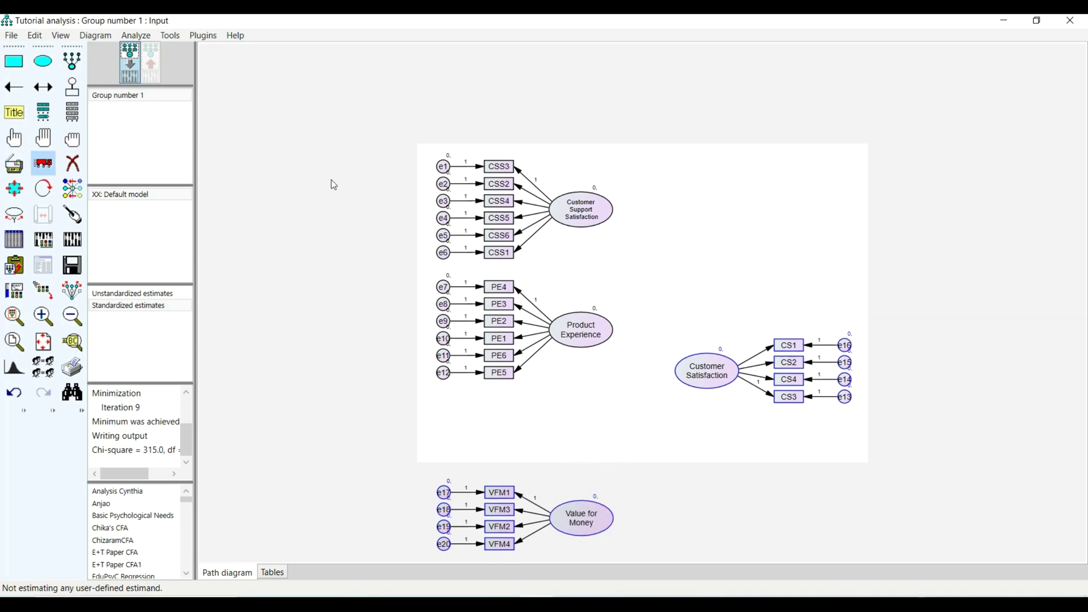
# Move only the Value for Money construct with VFM1 to VFM4 and e17 to e20 up onto the page, directly below Product Experience
pyautogui.click(14, 138)
pyautogui.click(583, 518)
pyautogui.click(499, 544)
pyautogui.click(499, 527)
pyautogui.click(498, 493)
pyautogui.click(502, 510)
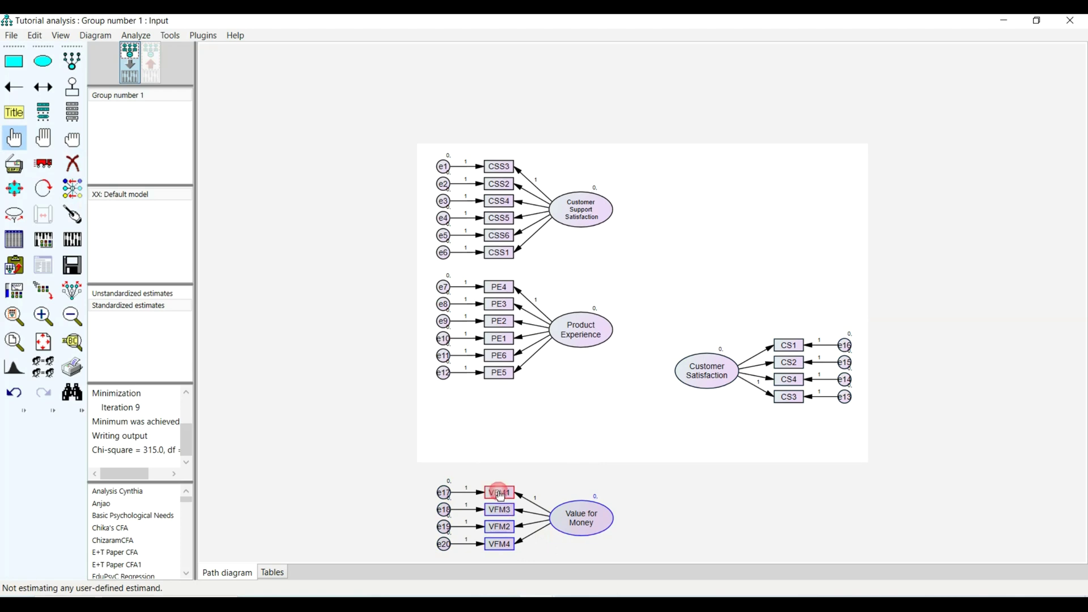
pyautogui.click(444, 494)
pyautogui.click(443, 510)
pyautogui.click(443, 527)
pyautogui.click(43, 163)
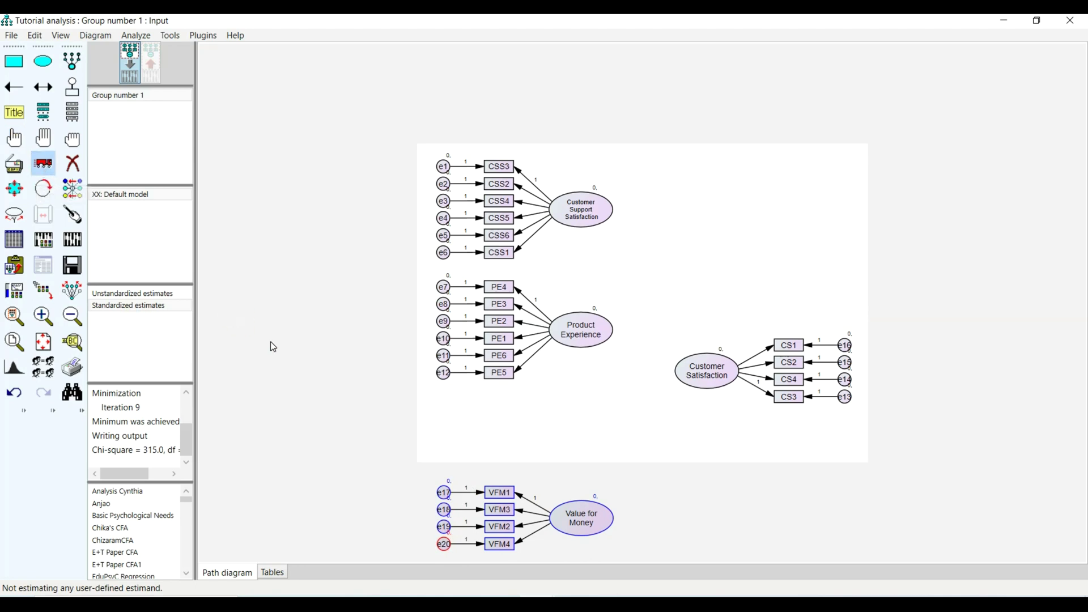
pyautogui.moveTo(570, 521); pyautogui.dragTo(573, 406)
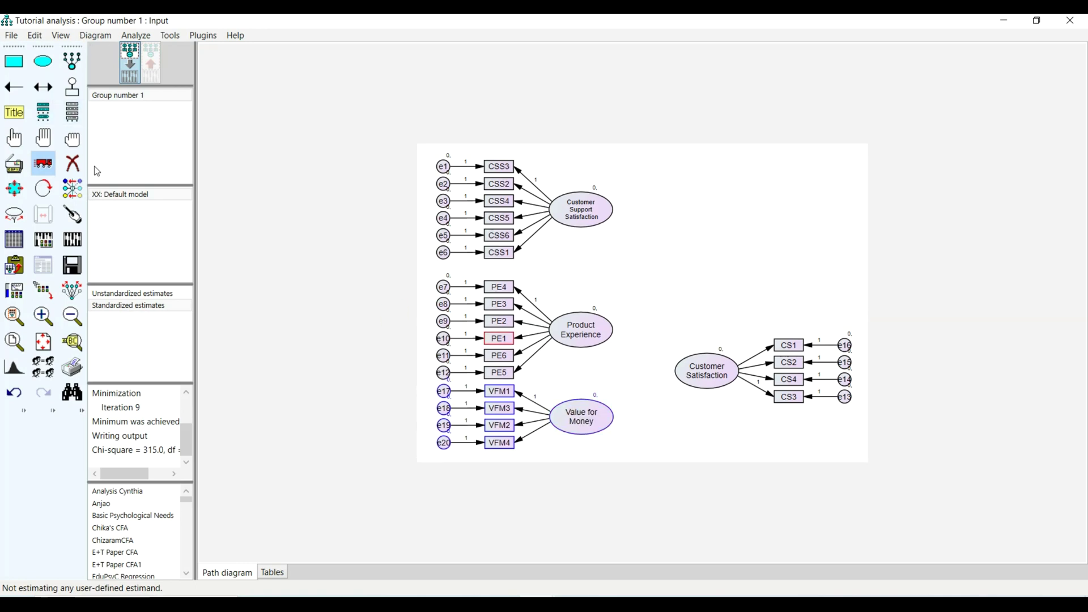
# Move the Customer Satisfaction construct with its indicators and error terms up to a level between Customer Support Satisfaction and Product Experience, and clear the selection
pyautogui.click(14, 138)
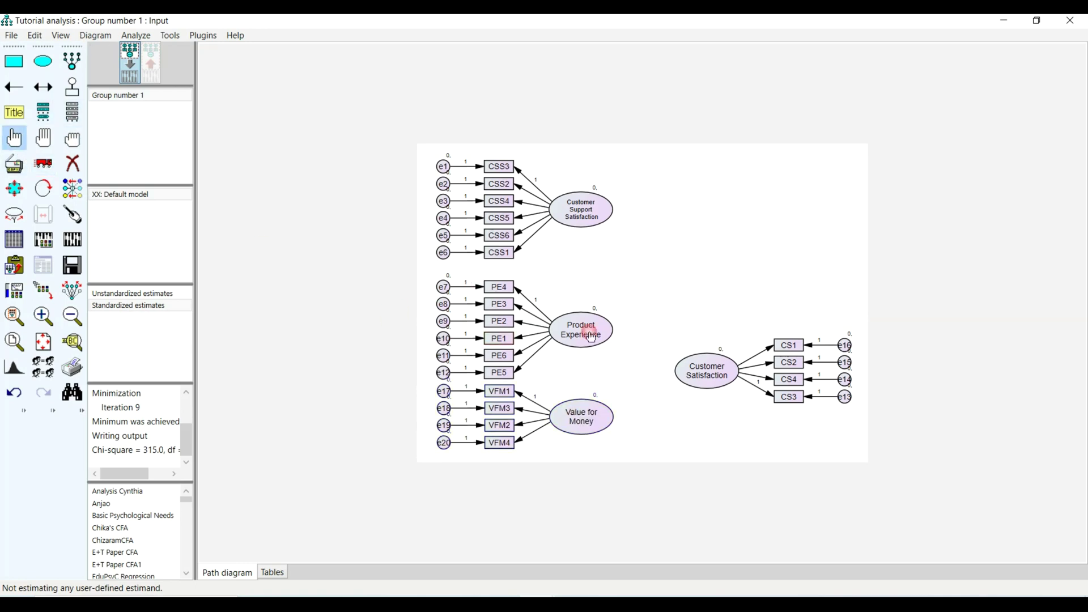
pyautogui.click(784, 351)
pyautogui.click(788, 362)
pyautogui.click(791, 379)
pyautogui.click(793, 403)
pyautogui.click(844, 397)
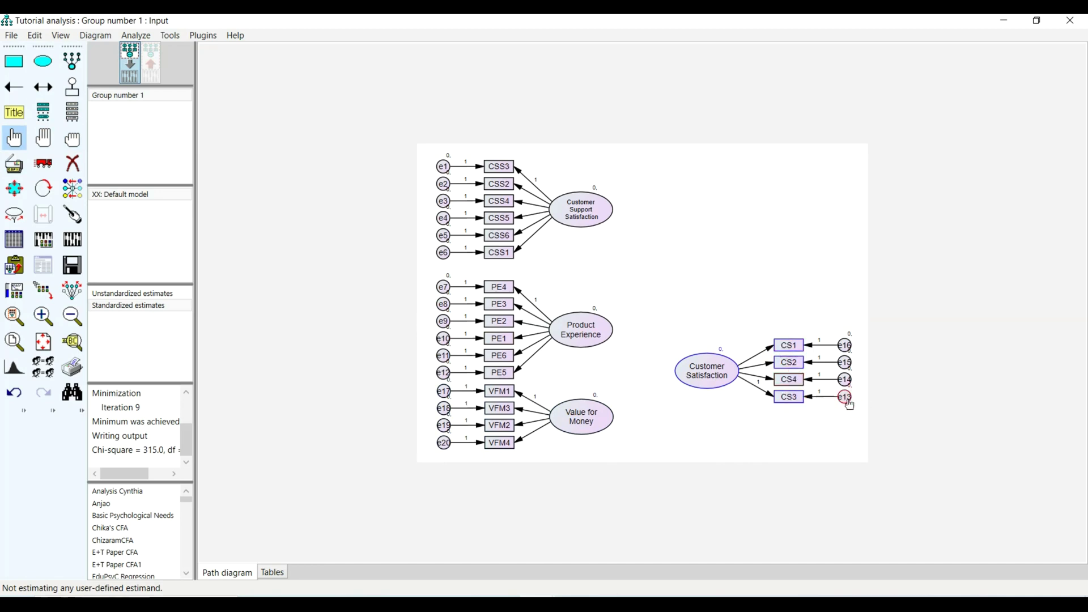
pyautogui.click(844, 380)
pyautogui.click(844, 347)
pyautogui.click(49, 173)
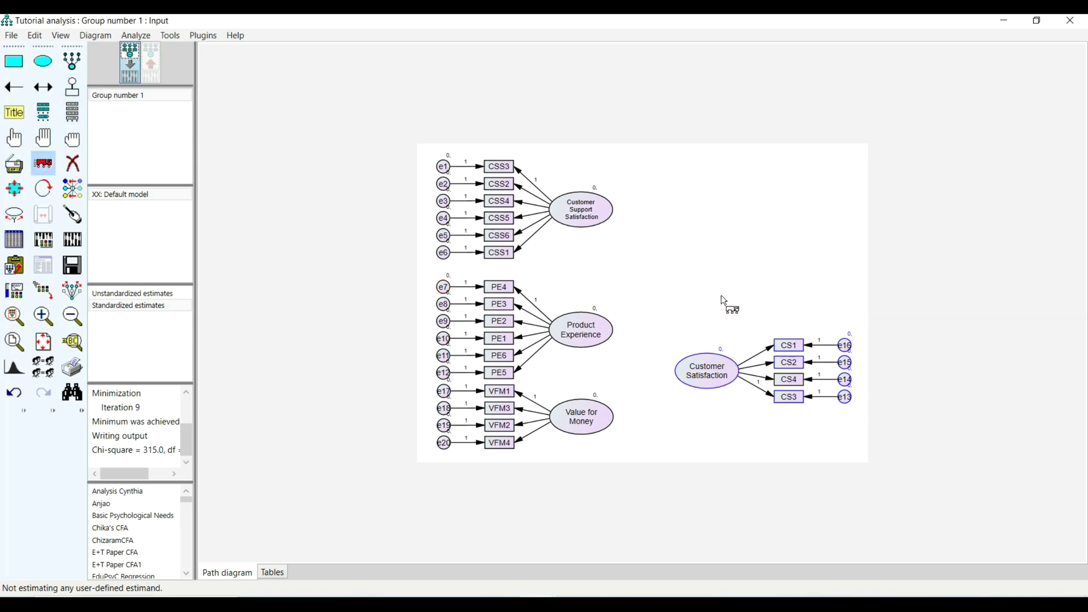
pyautogui.moveTo(718, 369); pyautogui.dragTo(719, 288)
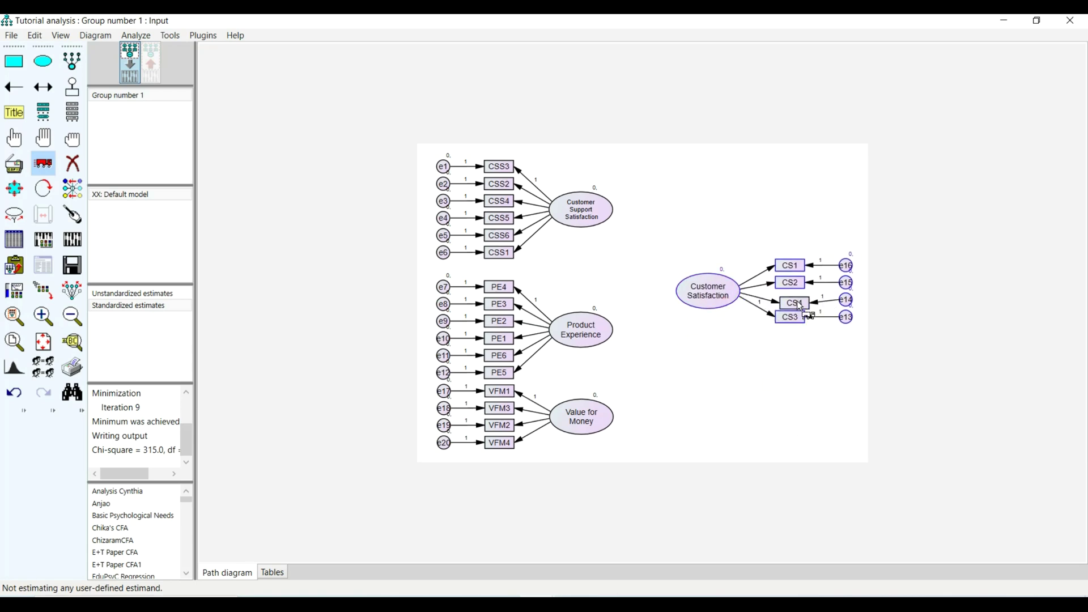
pyautogui.moveTo(796, 300); pyautogui.dragTo(790, 296)
pyautogui.click(72, 140)
pyautogui.click(227, 213)
# Draw single-headed paths from Customer Support Satisfaction, Product Experience and Value for Money to Customer Satisfaction
pyautogui.scroll(3, 434, 263)
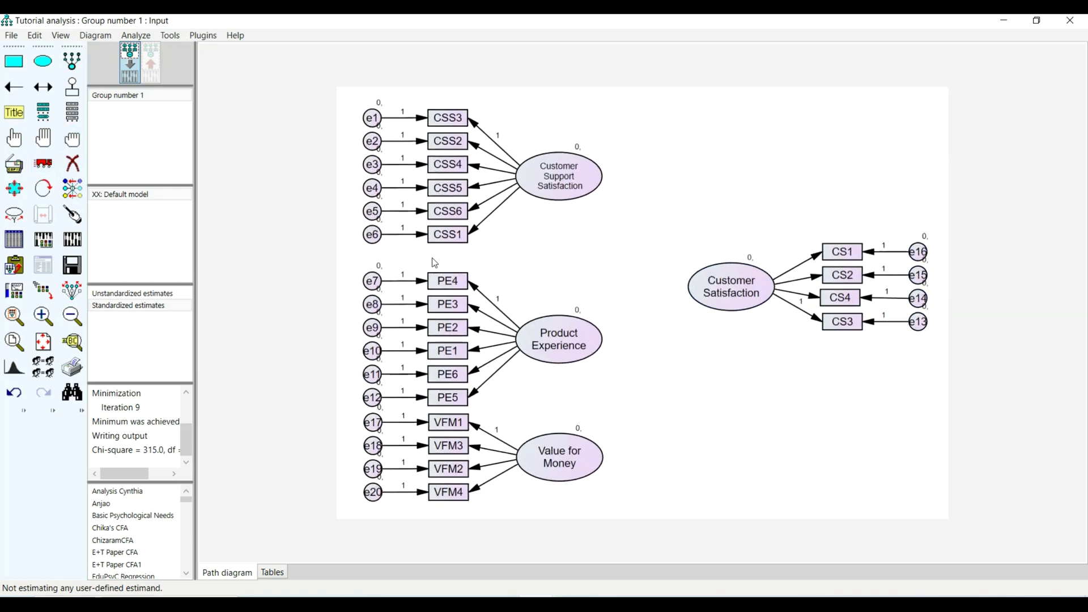
pyautogui.scroll(1, 434, 264)
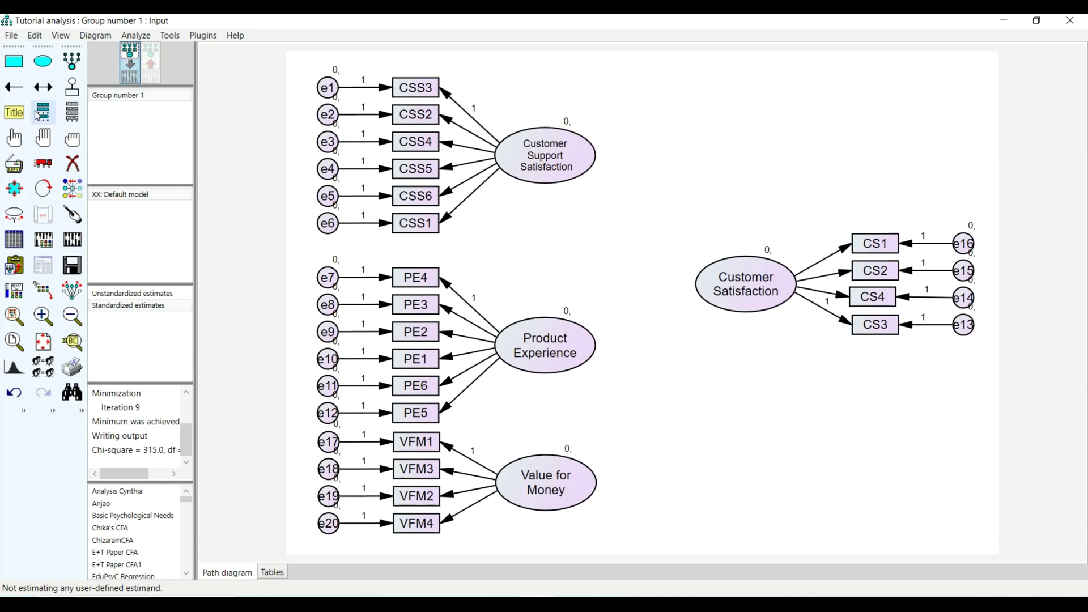
pyautogui.click(15, 87)
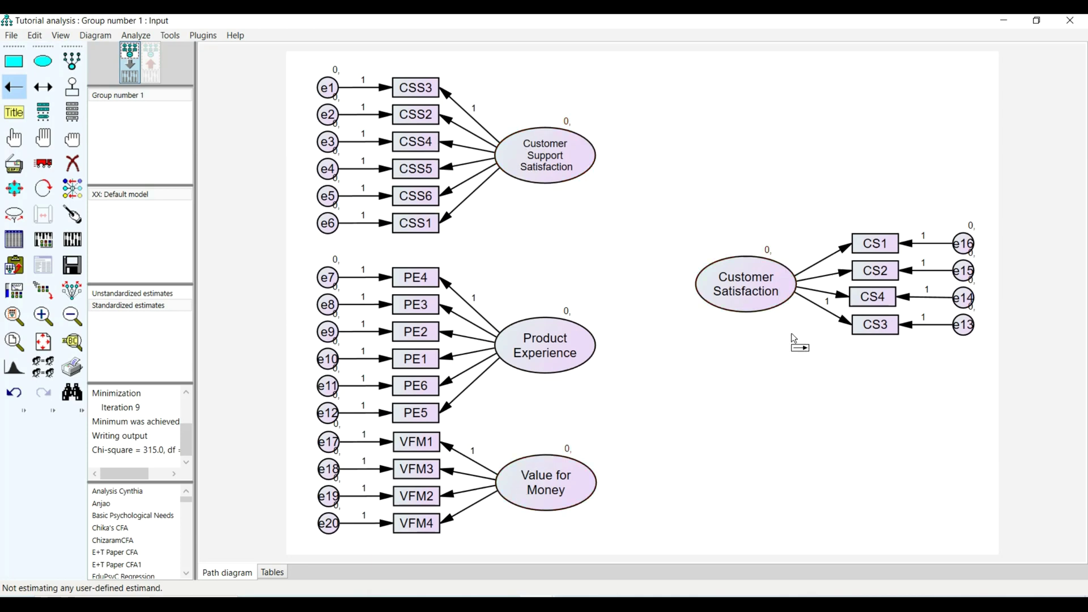
pyautogui.moveTo(567, 147); pyautogui.dragTo(731, 282)
pyautogui.moveTo(590, 354); pyautogui.dragTo(733, 286)
pyautogui.moveTo(585, 477)
pyautogui.mouseDown()
pyautogui.moveTo(756, 352)
pyautogui.moveTo(712, 295)
pyautogui.mouseUp()
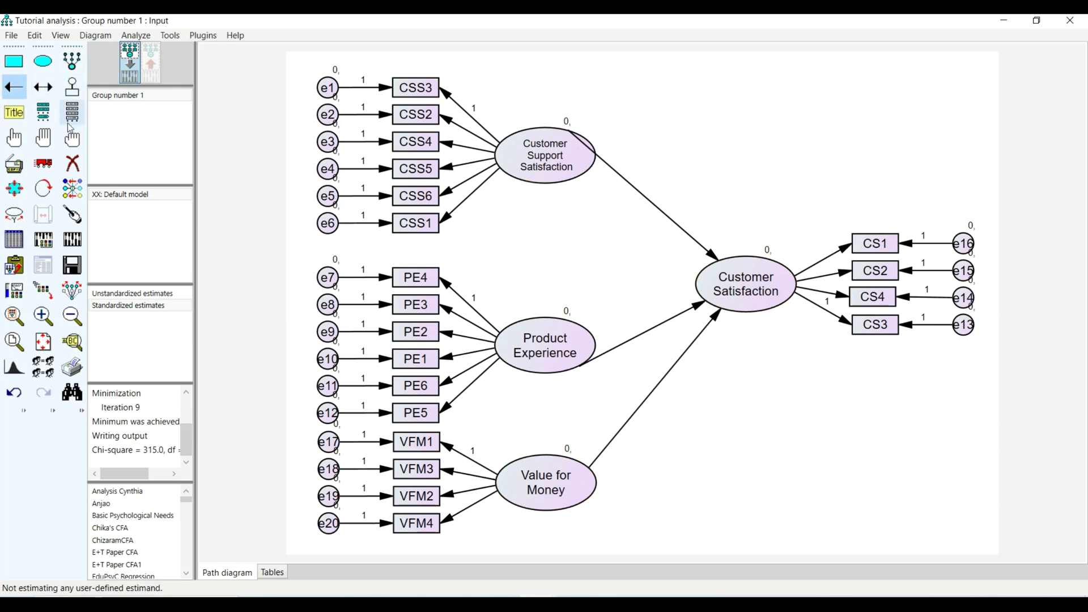
# Touch up the path attachments at the Customer Support Satisfaction, Product Experience and Value for Money constructs
pyautogui.click(72, 216)
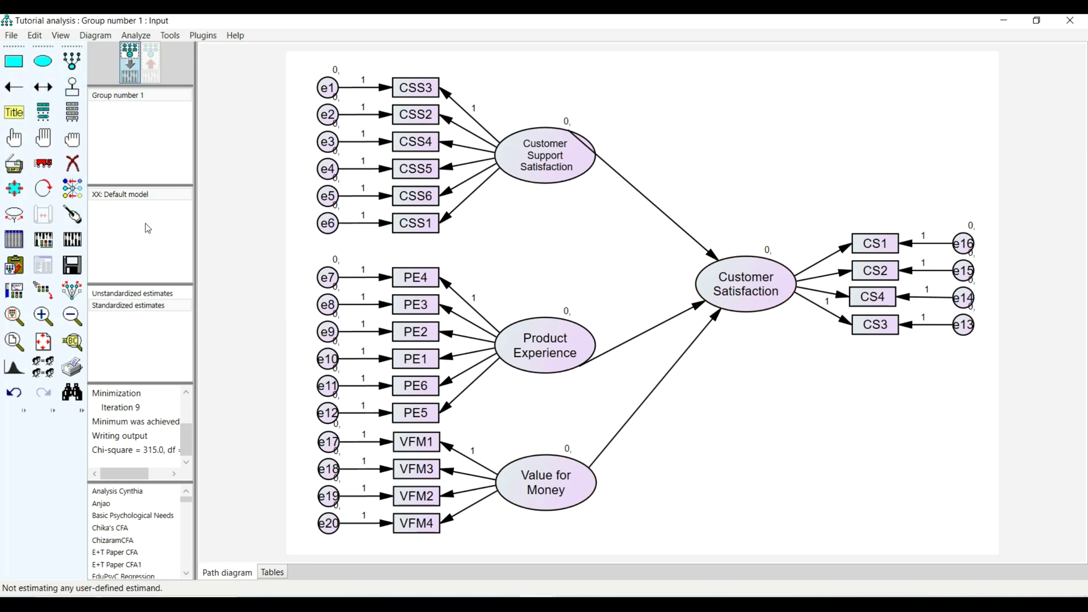
pyautogui.click(72, 214)
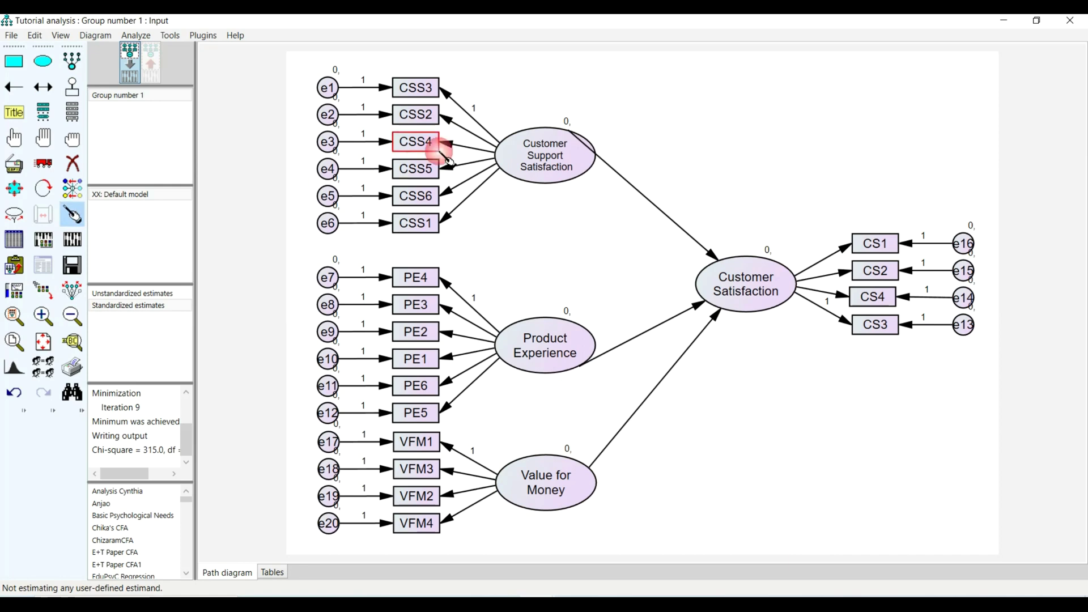
pyautogui.click(586, 153)
pyautogui.click(577, 342)
pyautogui.click(569, 497)
pyautogui.click(63, 222)
pyautogui.click(116, 193)
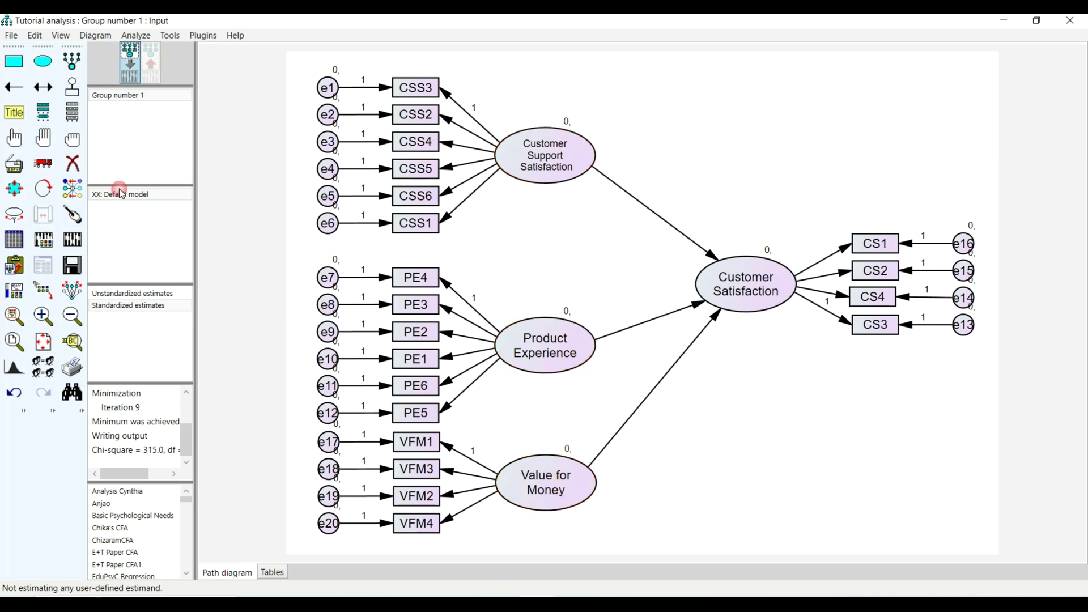
# Draw covariances between each pair of Customer Support Satisfaction, Product Experience and Value for Money, and save the model
pyautogui.click(42, 87)
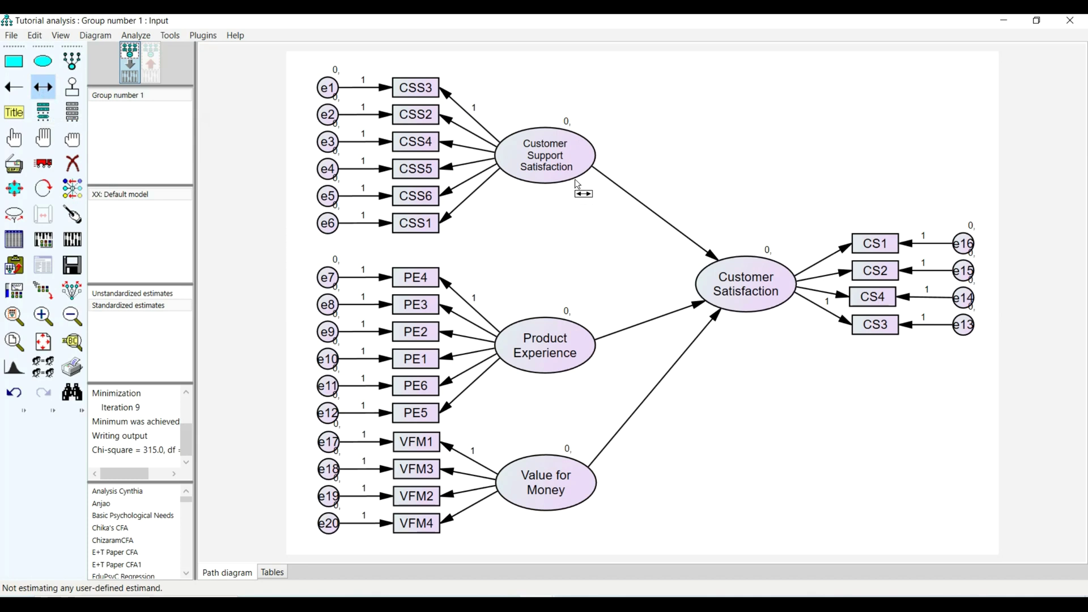
pyautogui.moveTo(528, 176)
pyautogui.mouseDown()
pyautogui.moveTo(503, 315)
pyautogui.moveTo(572, 342)
pyautogui.moveTo(498, 253)
pyautogui.mouseUp()
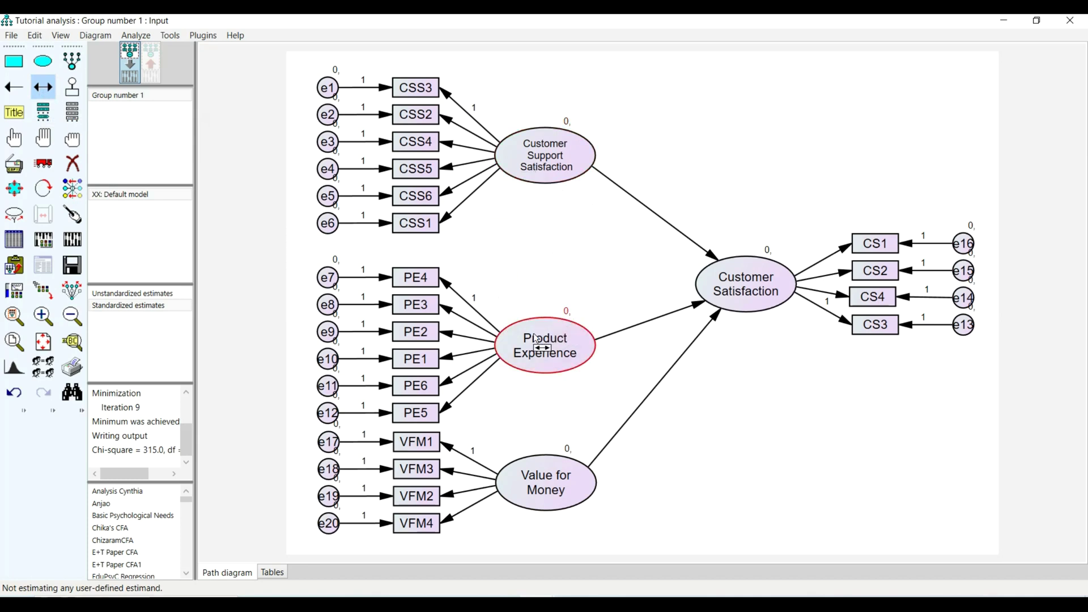
pyautogui.moveTo(518, 336); pyautogui.dragTo(525, 175)
pyautogui.moveTo(515, 509); pyautogui.dragTo(502, 349)
pyautogui.moveTo(527, 486); pyautogui.dragTo(522, 160)
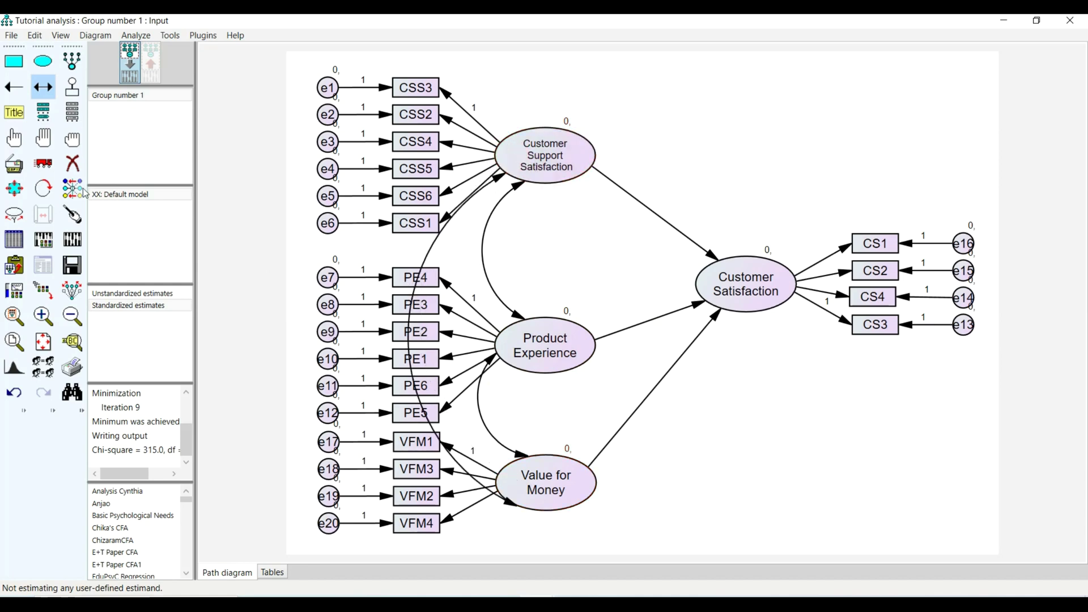
pyautogui.click(78, 263)
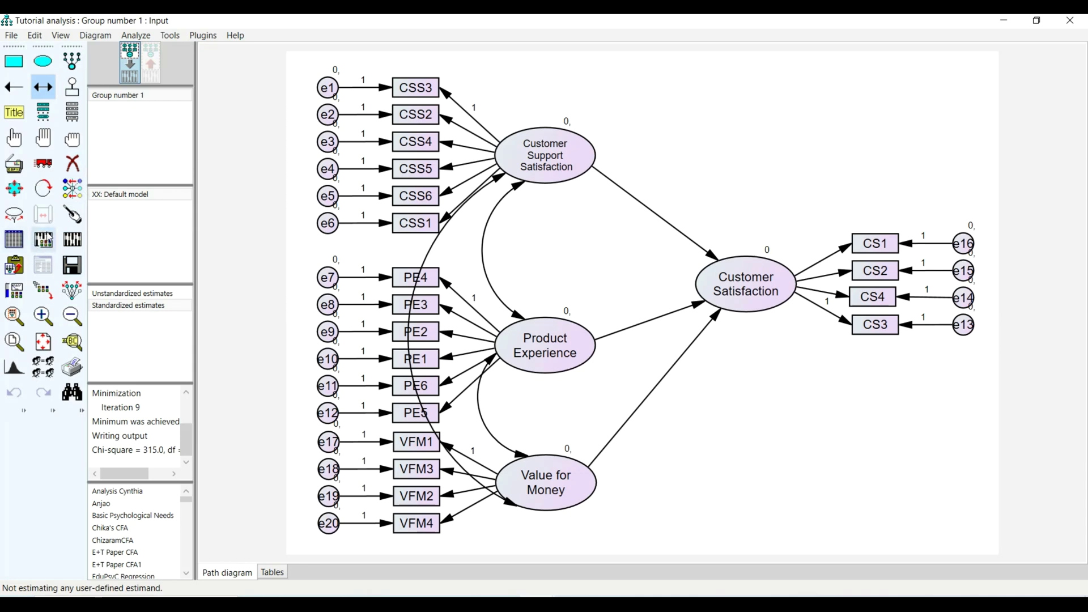
# In the analysis output options, deselect sample moments, residual moments, covariances of estimates and correlations of estimates
pyautogui.click(43, 265)
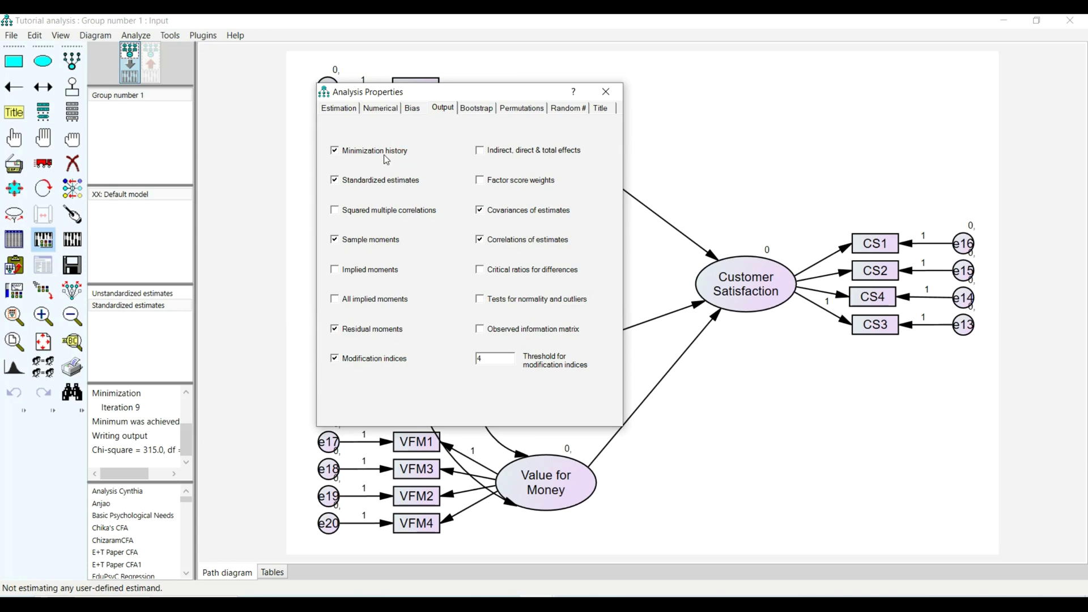
pyautogui.click(380, 243)
pyautogui.click(487, 210)
# Enable bootstrapping with 2000 samples and bias-corrected confidence intervals, edit the BC confidence level, and close the analysis properties
pyautogui.click(475, 108)
pyautogui.click(402, 154)
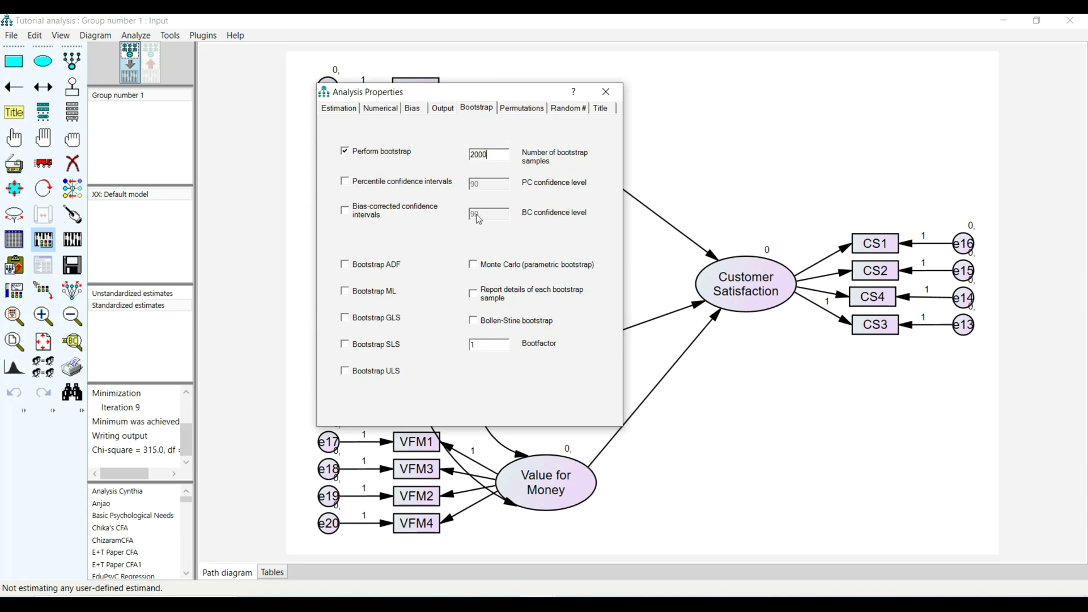
pyautogui.click(409, 215)
pyautogui.click(485, 214)
pyautogui.press('BackSpace')
pyautogui.click(442, 108)
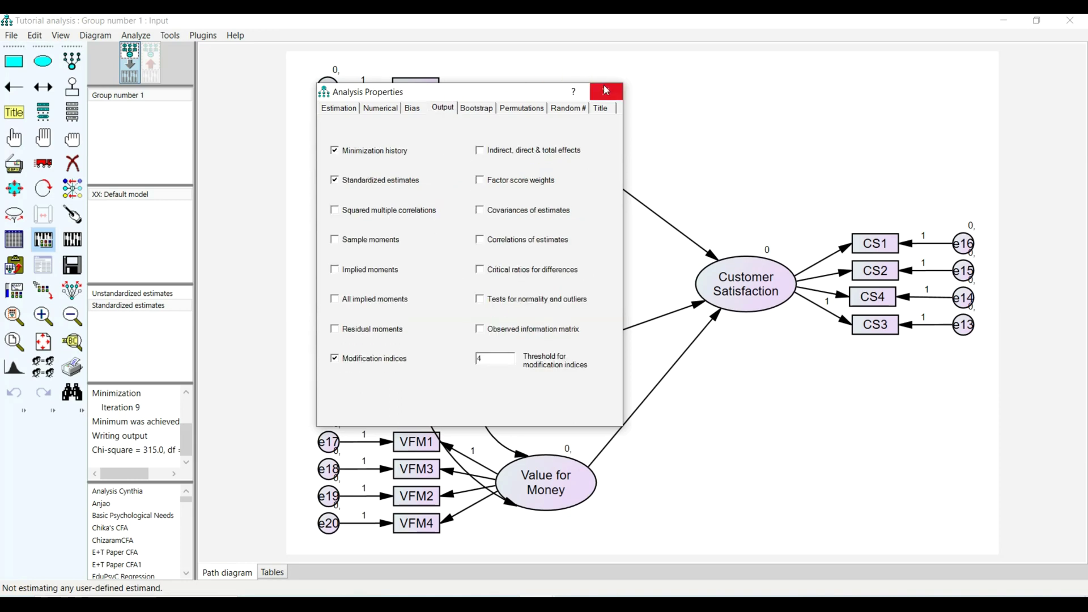
pyautogui.click(606, 92)
# Try to calculate the estimates, cancel the analysis, and add a residual variable named er to Customer Satisfaction
pyautogui.click(72, 239)
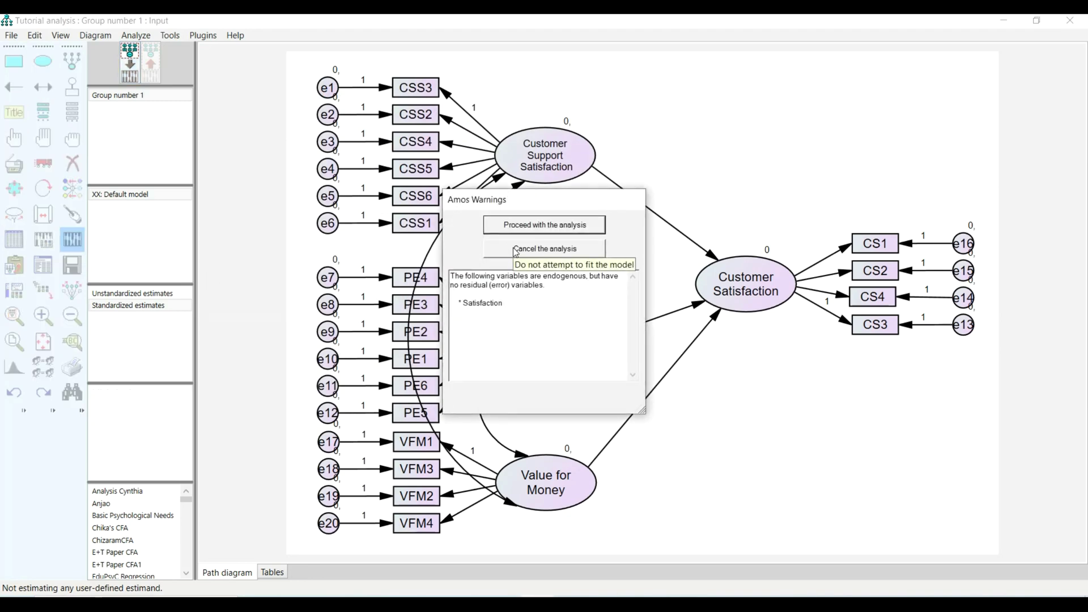
pyautogui.click(566, 249)
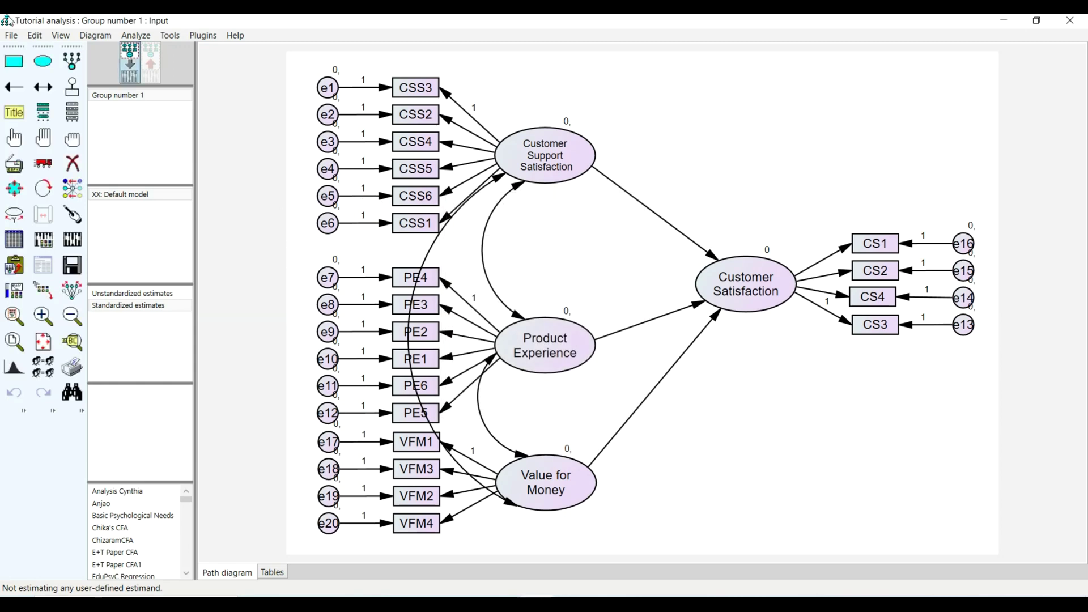
pyautogui.click(77, 94)
pyautogui.click(746, 280)
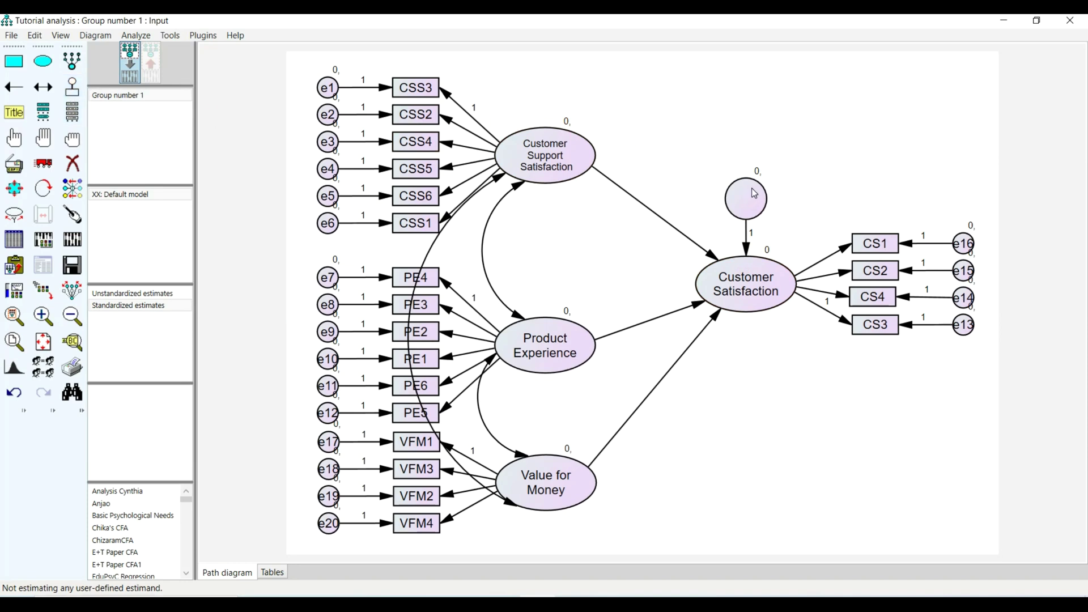
pyautogui.doubleClick(753, 193)
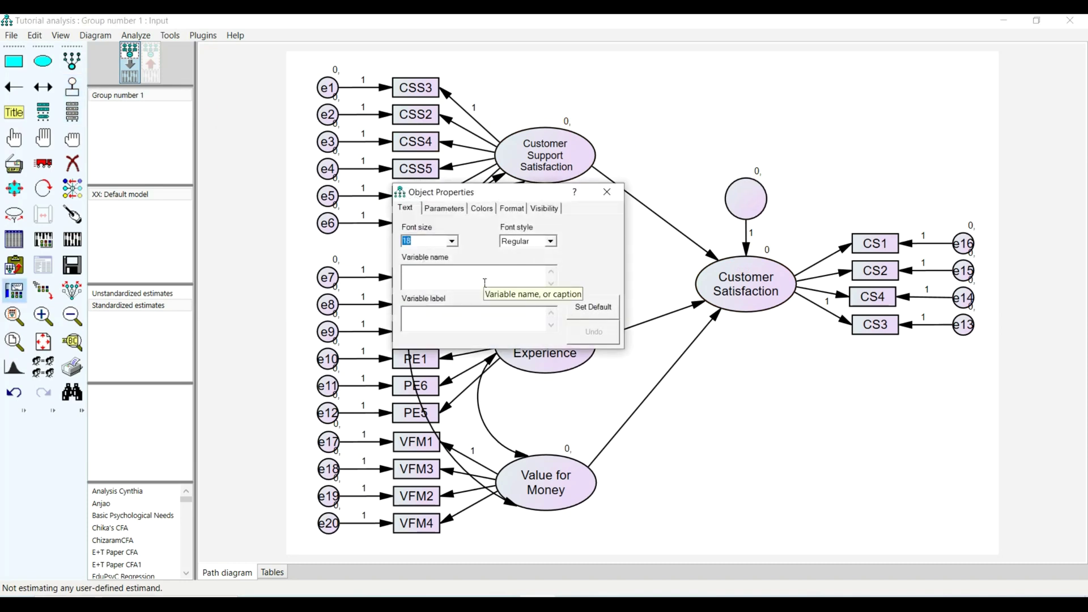
pyautogui.write('er')
pyautogui.click(607, 193)
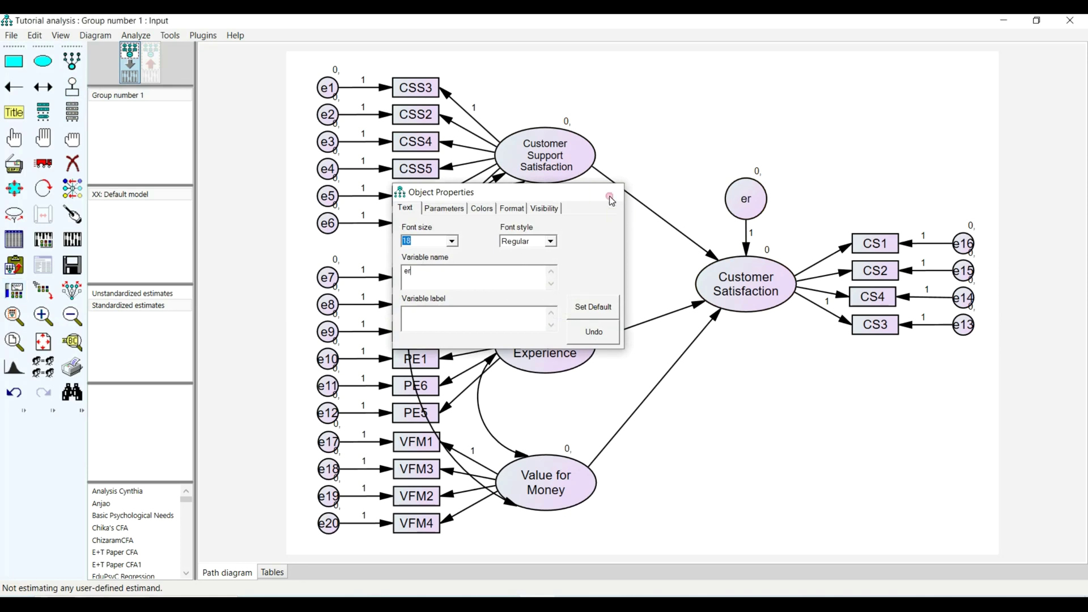
# Save the model and calculate its estimates, opening the text output
pyautogui.click(76, 263)
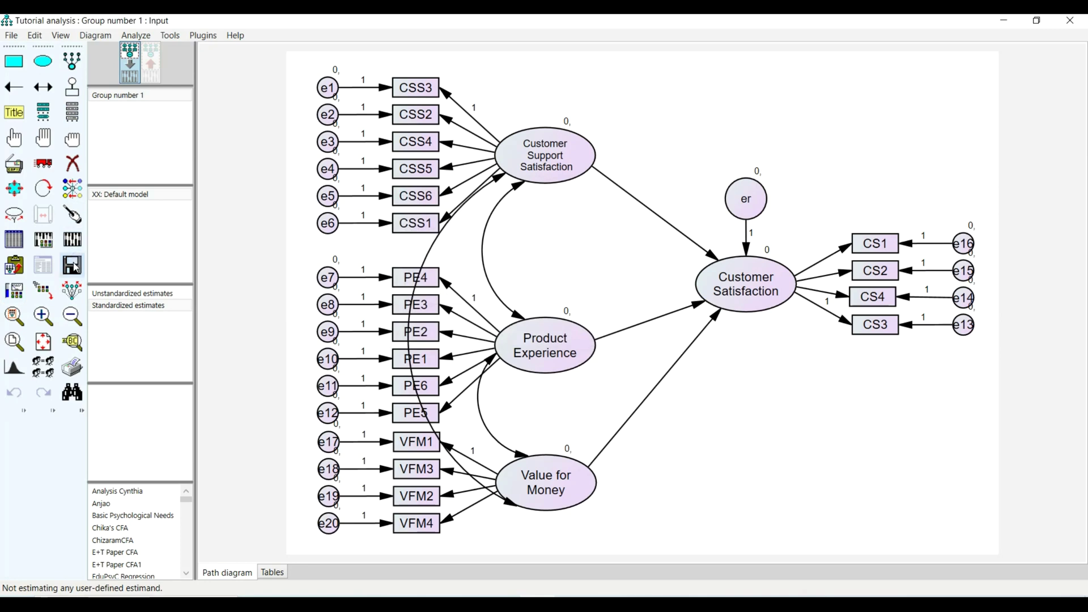
pyautogui.click(72, 239)
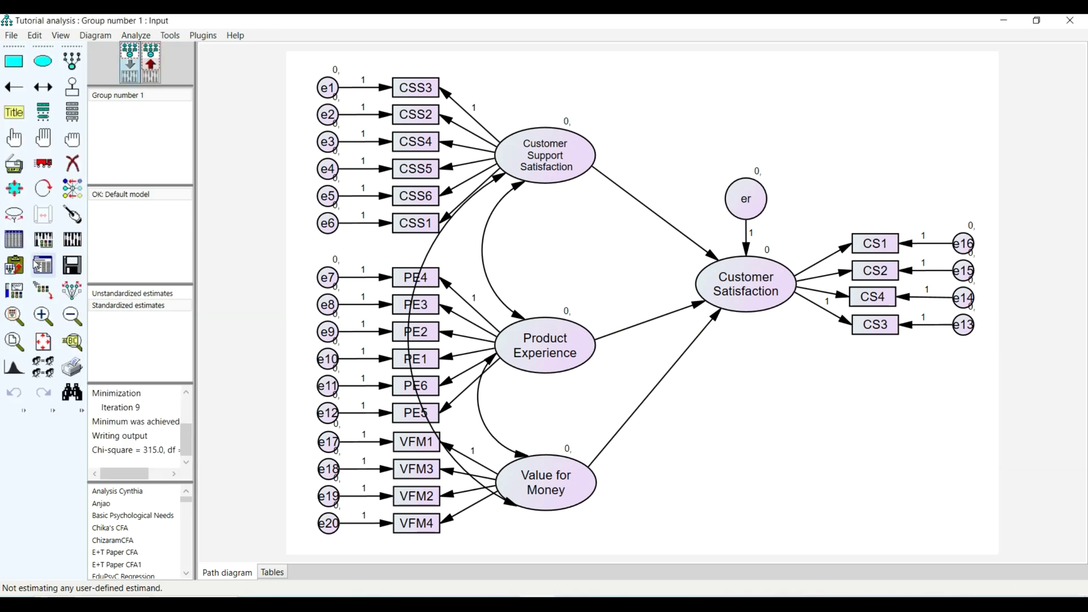
pyautogui.click(72, 290)
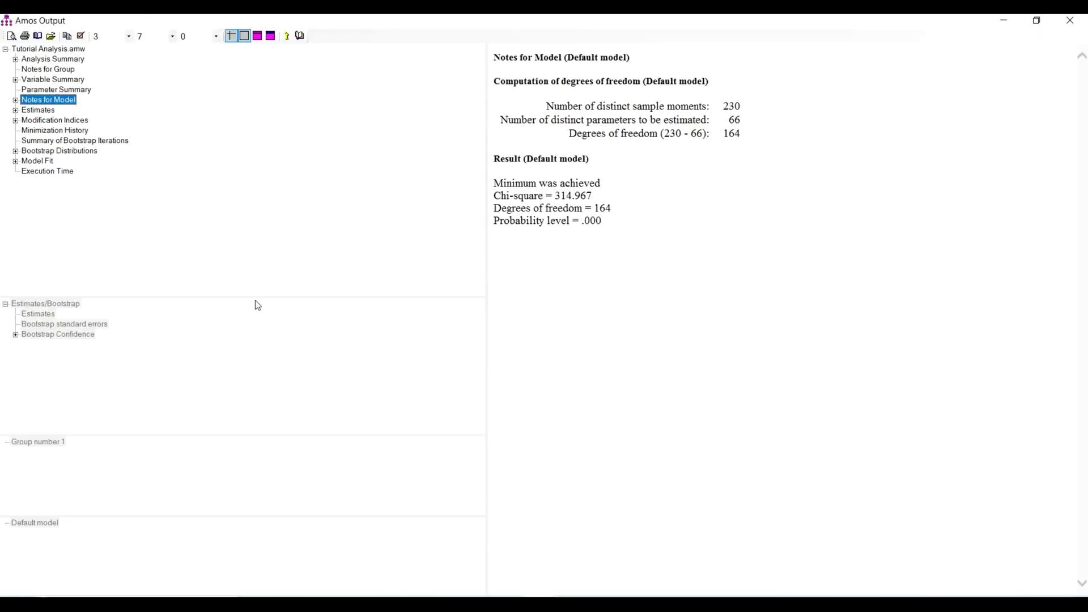
# Examine the Model Fit summary tables of the default model
pyautogui.click(37, 161)
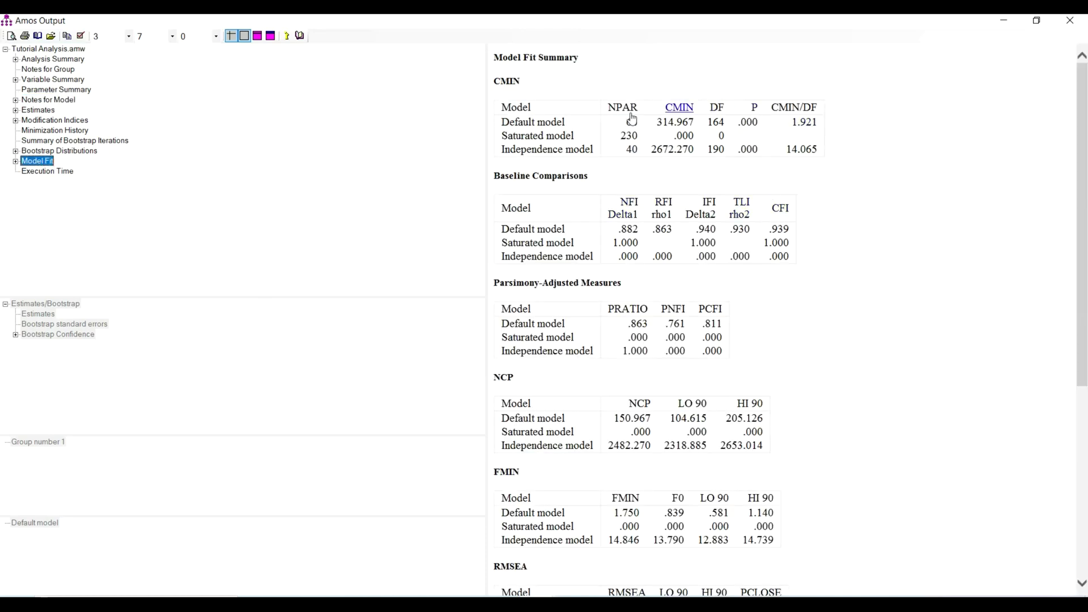
pyautogui.scroll(-5, 680, 501)
pyautogui.scroll(5, 606, 262)
# Display the standardized regression weights with the bootstrap confidence results of the bias-corrected percentile method
pyautogui.doubleClick(21, 112)
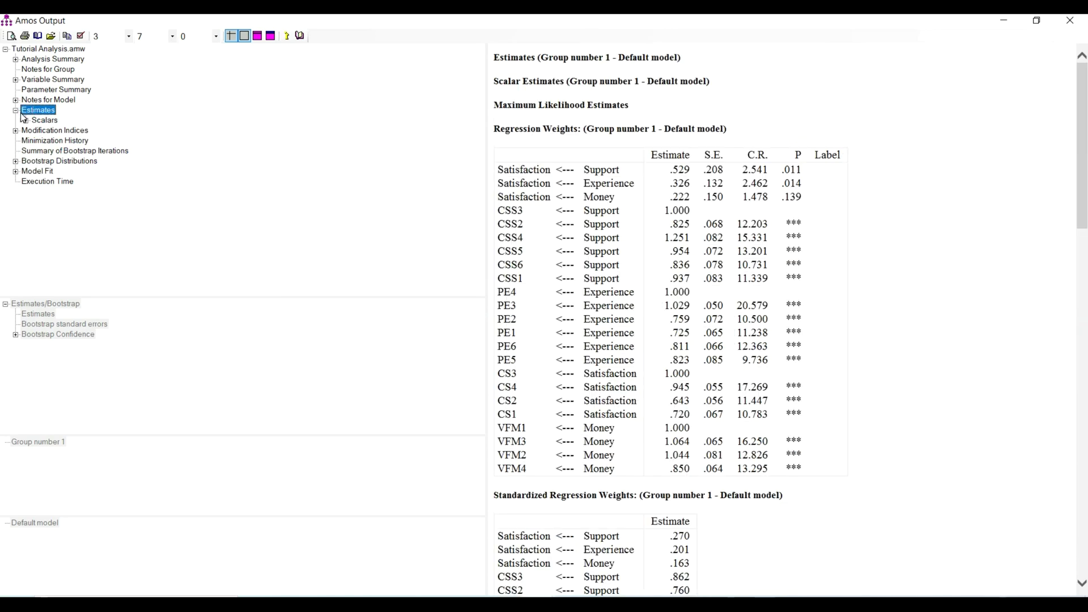
pyautogui.click(26, 122)
pyautogui.click(105, 139)
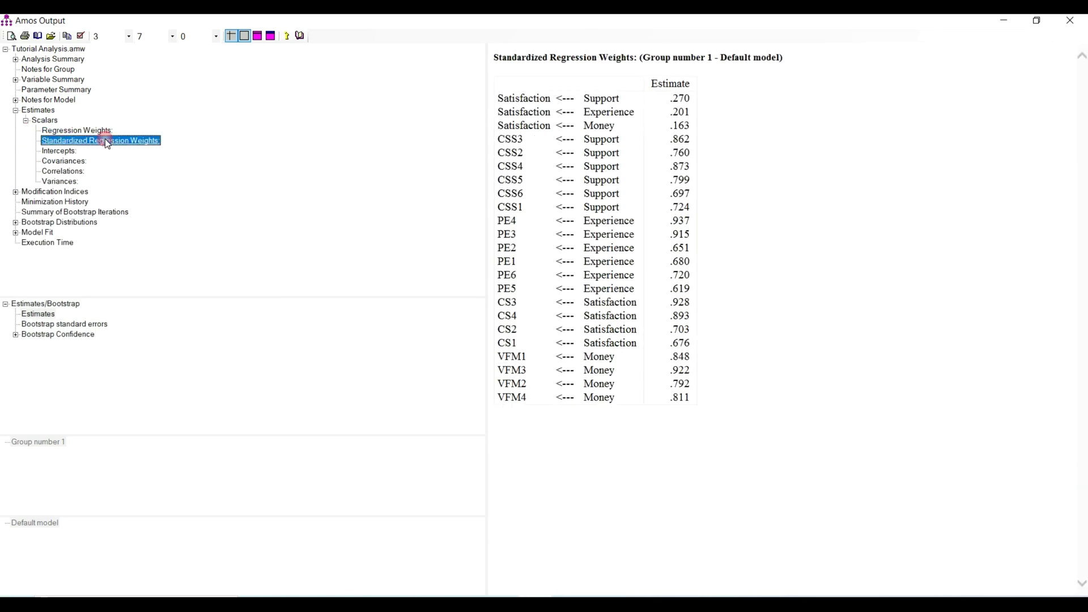
pyautogui.doubleClick(85, 335)
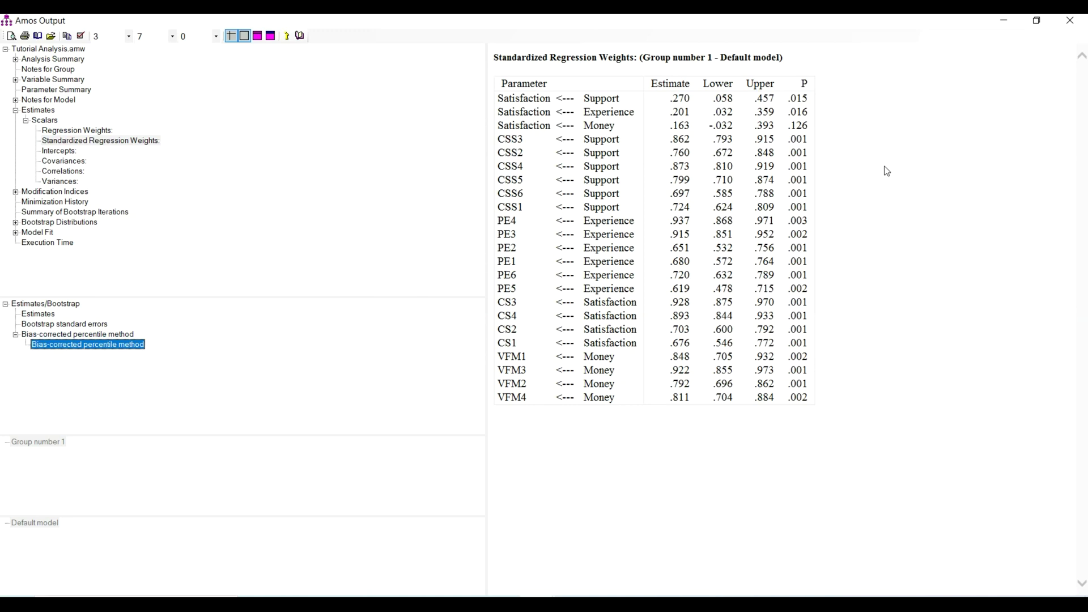
# Copy the header and the three Satisfaction path rows into the Word document Product Experience Tutorial, below the hypothesis statement
pyautogui.click(744, 105)
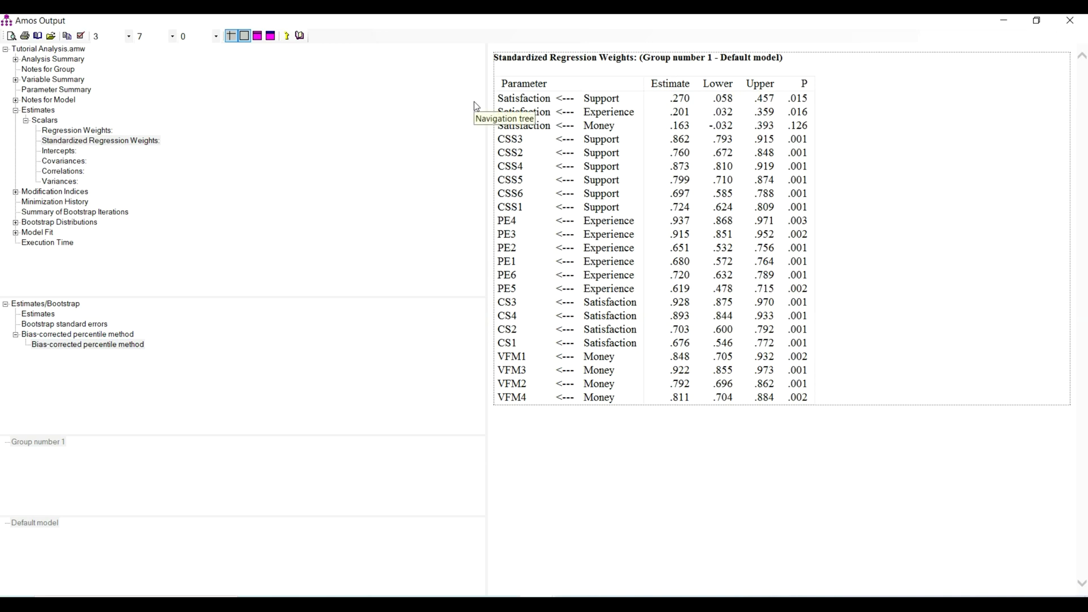
pyautogui.moveTo(831, 134); pyautogui.dragTo(524, 118)
pyautogui.click(498, 97)
pyautogui.moveTo(498, 74); pyautogui.dragTo(514, 92)
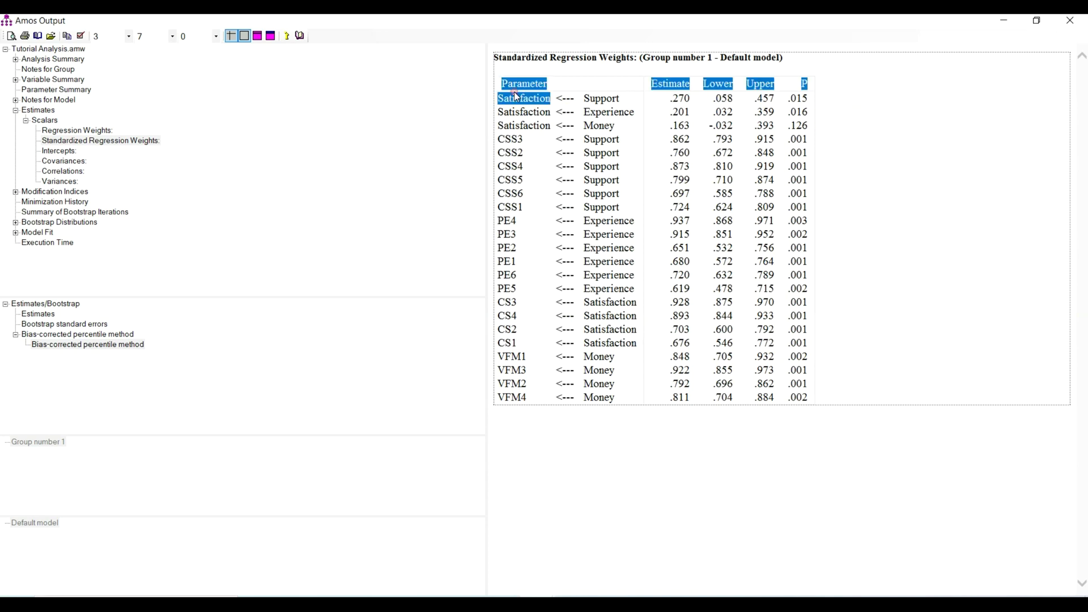
pyautogui.click(507, 69)
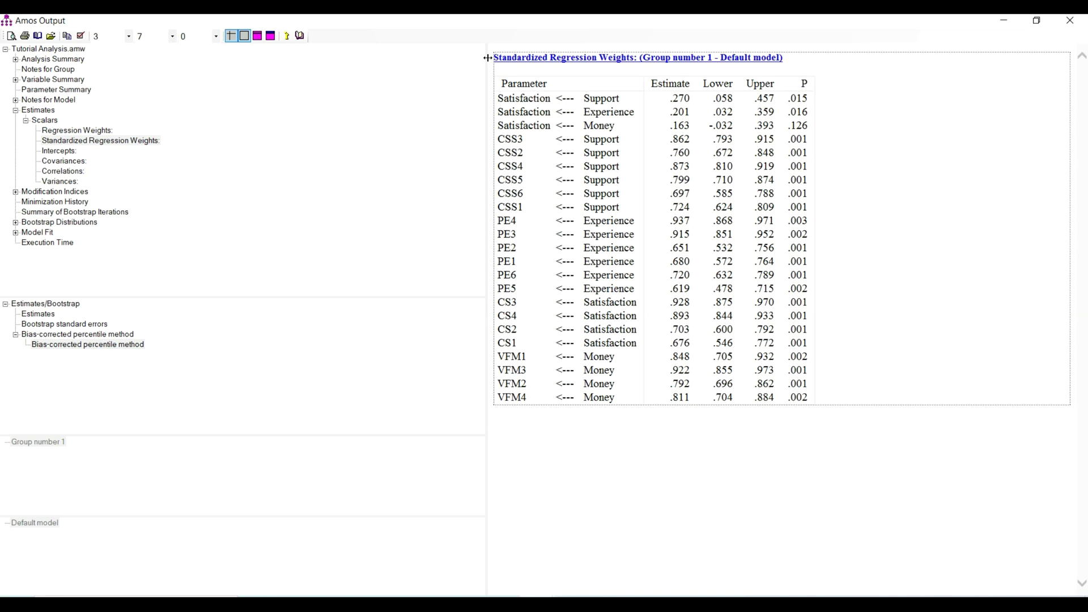
pyautogui.moveTo(499, 78); pyautogui.dragTo(803, 124)
pyautogui.rightClick(802, 125)
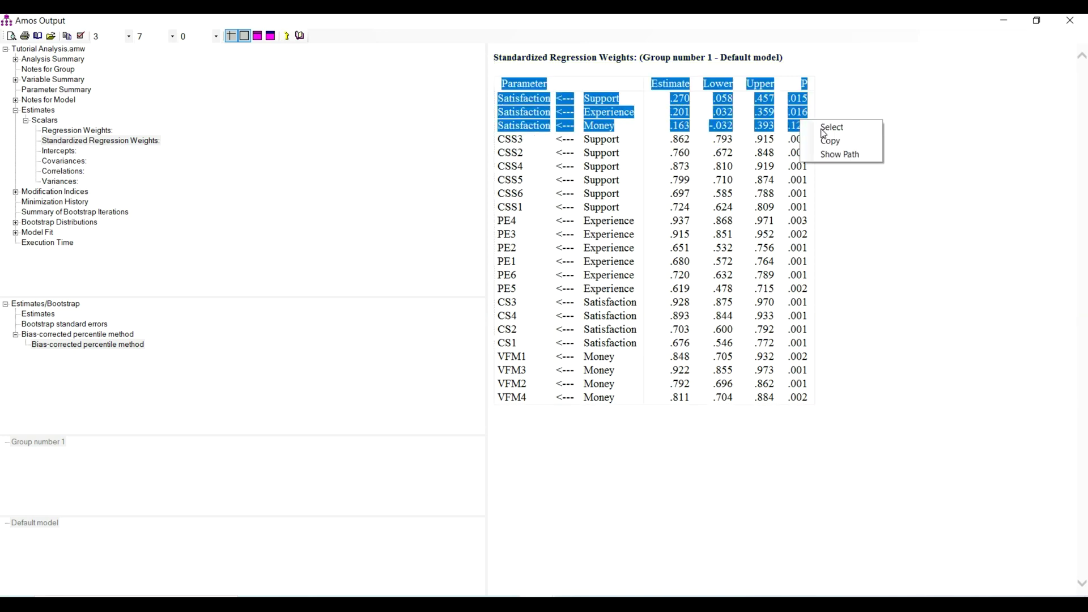
pyautogui.click(850, 139)
pyautogui.hotkey('alt', 'Tab')
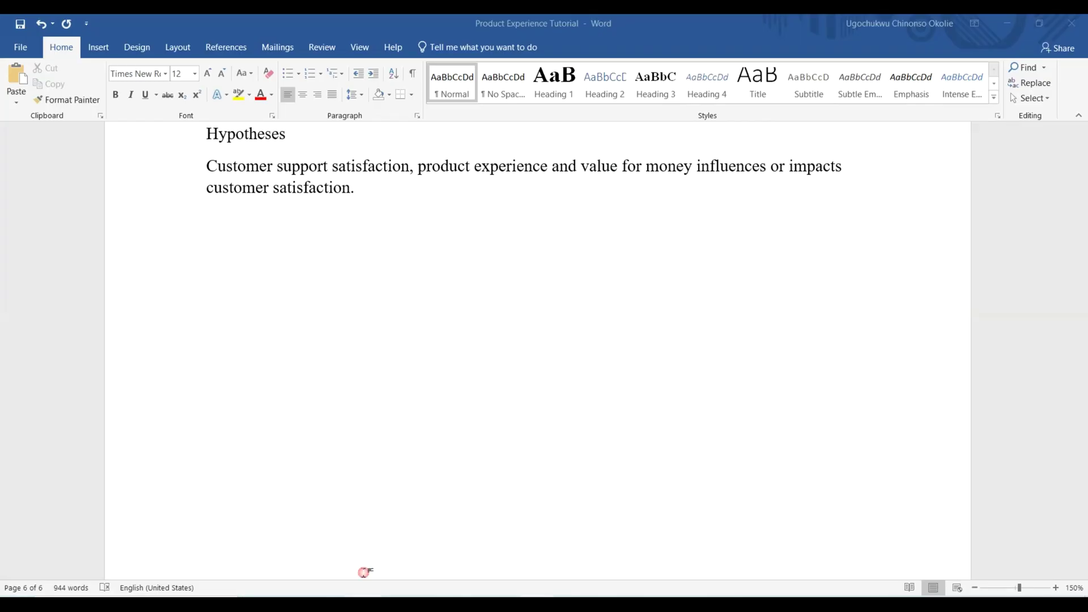
pyautogui.hotkey('ctrl', 'v')
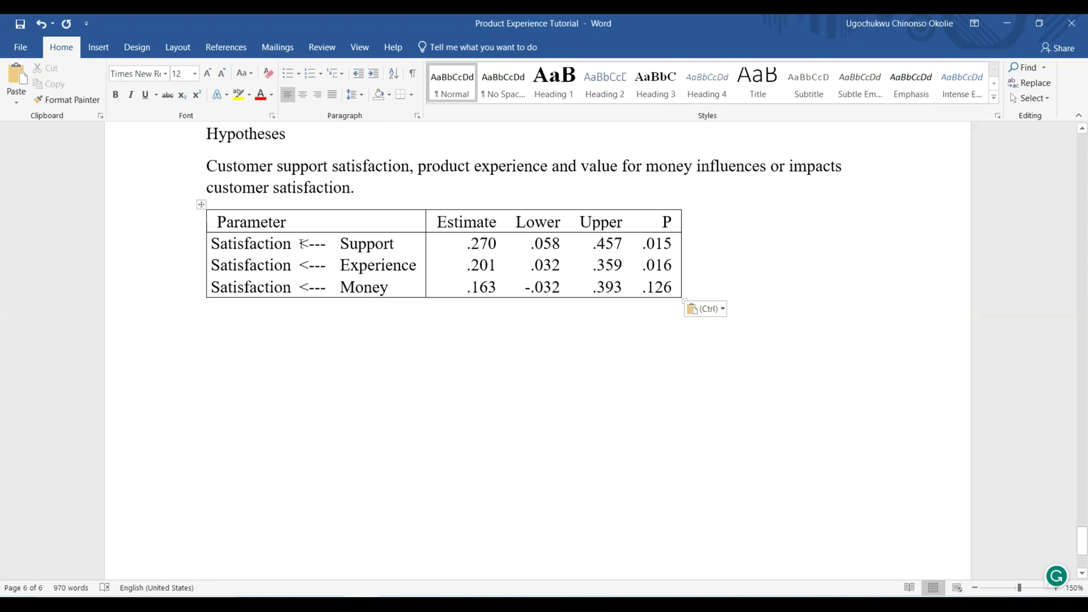
# Expand Satisfaction to Customer Satisfaction in all three rows of the pasted table's Parameter column
pyautogui.click(217, 245)
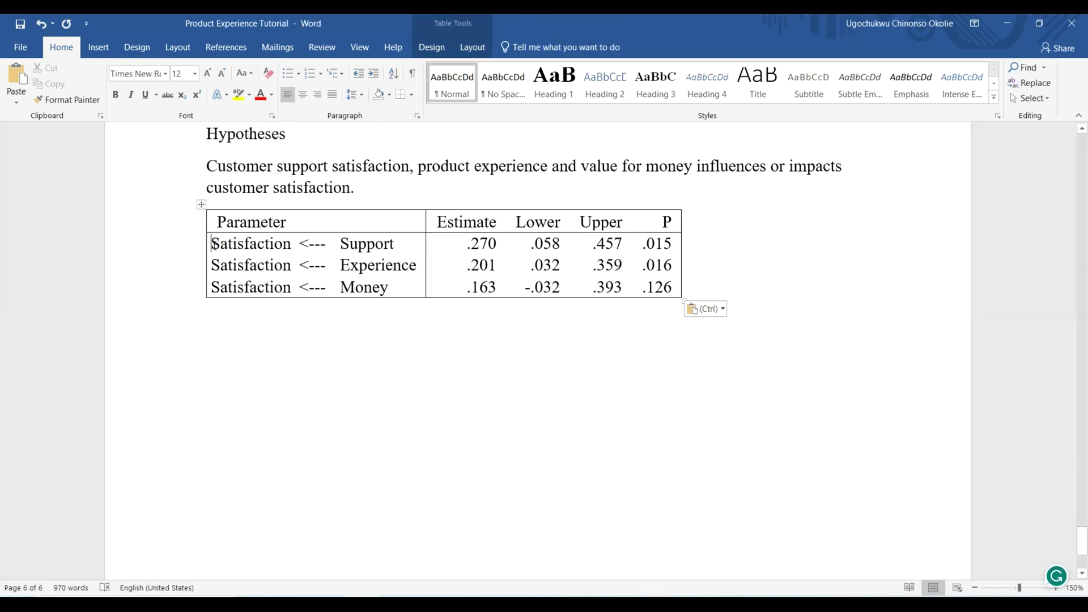
pyautogui.write('Customer')
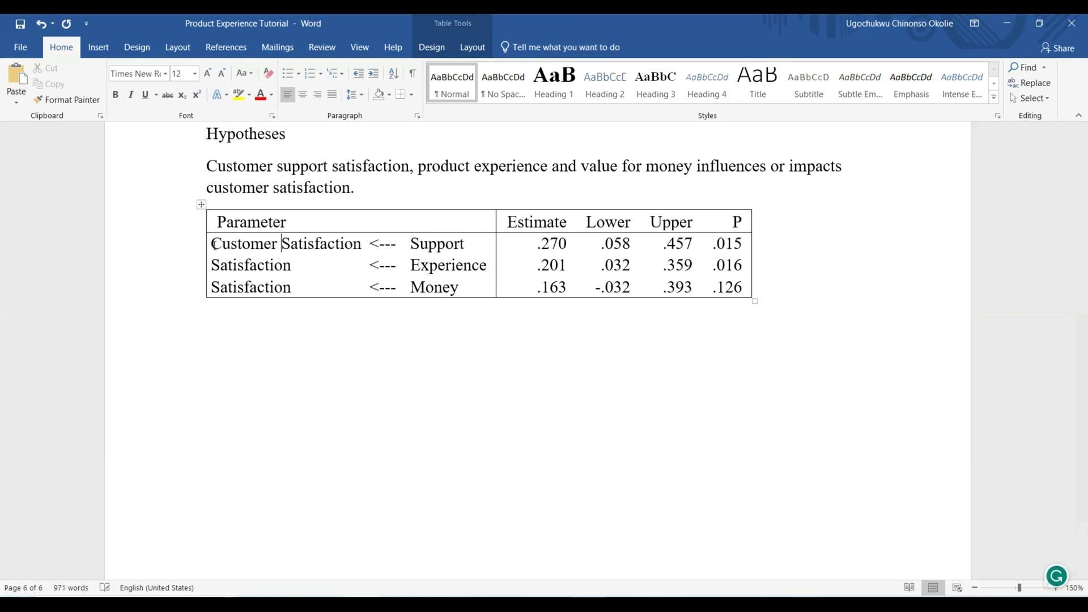
pyautogui.click(213, 263)
pyautogui.write('Customer')
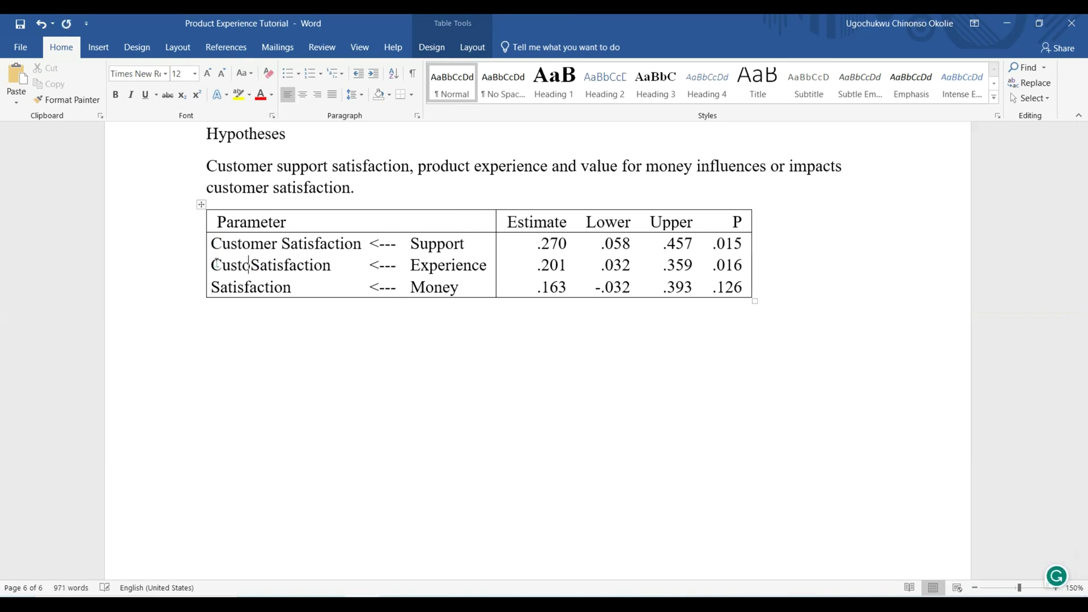
pyautogui.click(212, 287)
pyautogui.write('Customer')
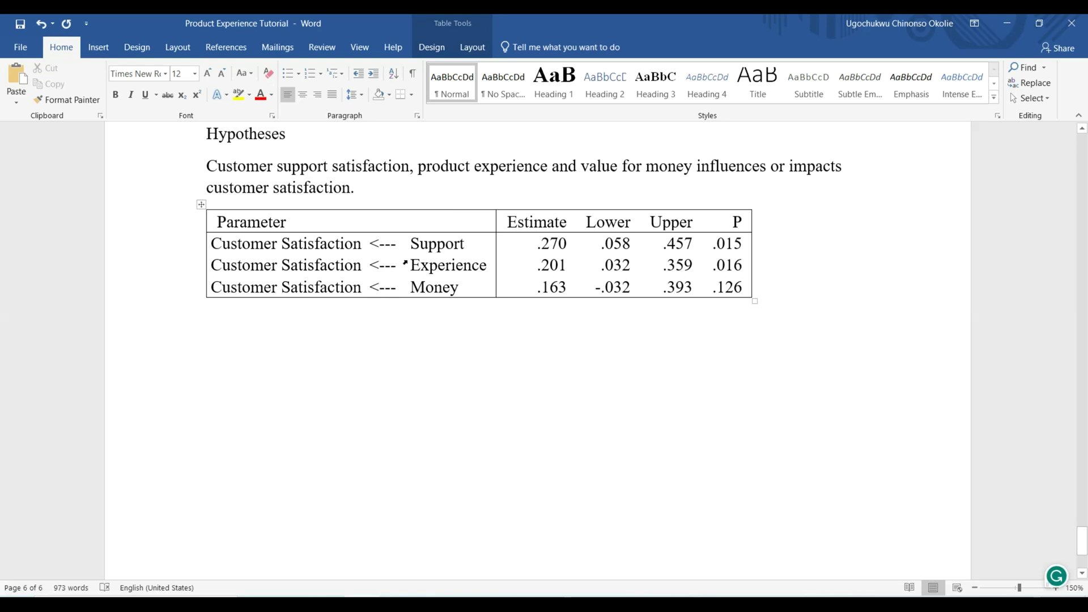
# Expand the predictor names in the table's Parameter column to Customer Support, Product Experience and Value for Money
pyautogui.click(412, 245)
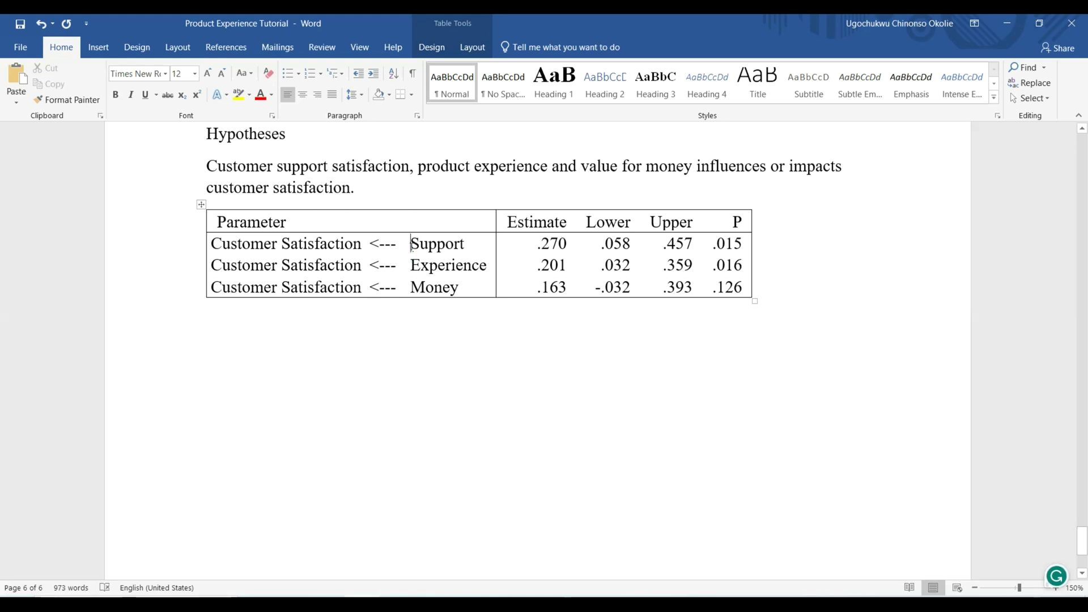
pyautogui.click(412, 287)
pyautogui.write('Val')
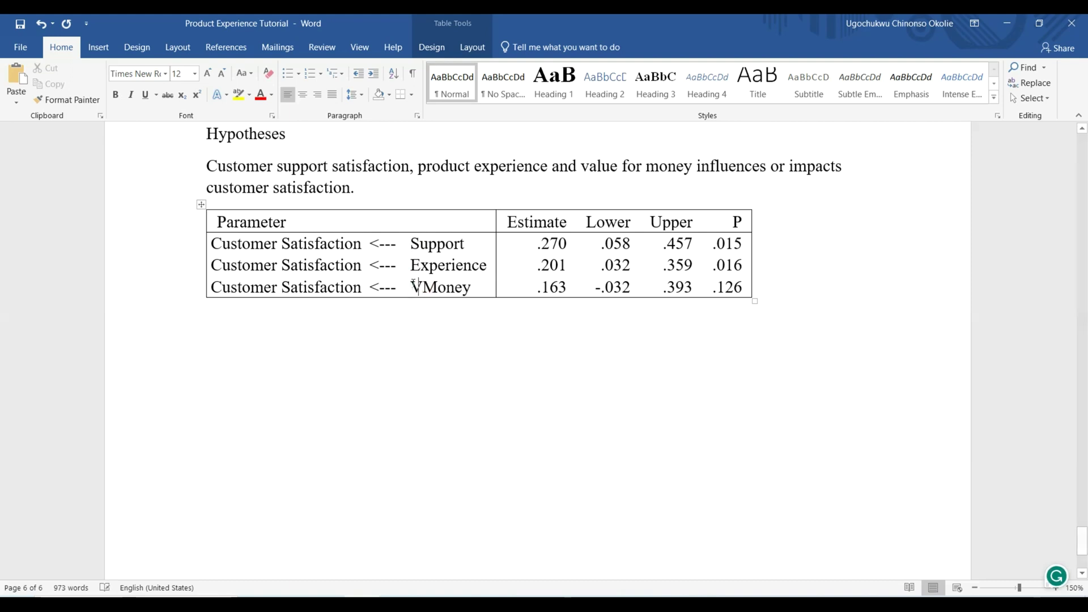
pyautogui.write('ue for ')
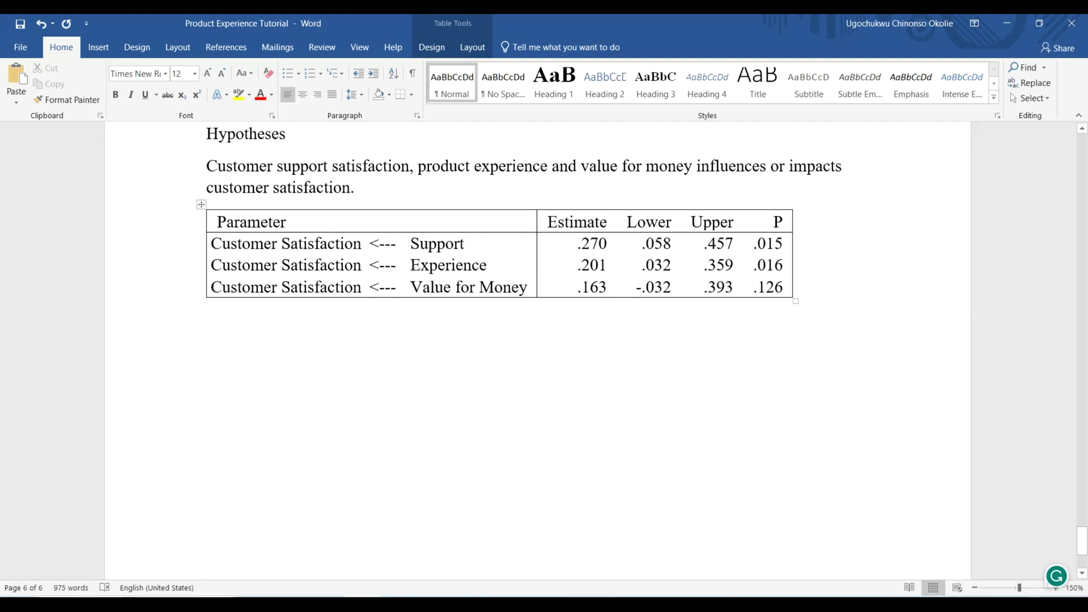
pyautogui.write('Product')
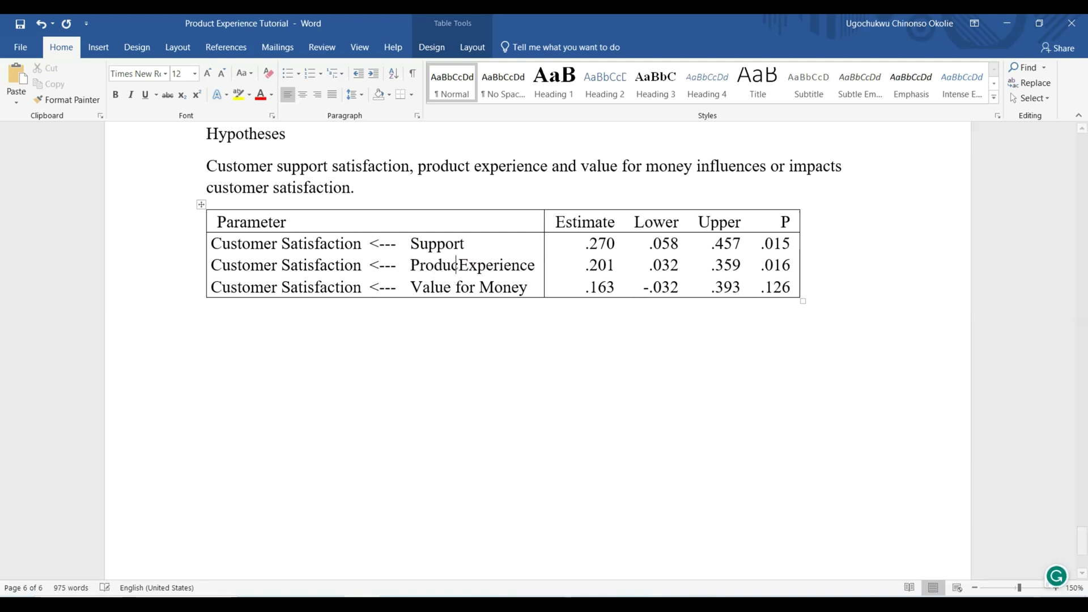
pyautogui.click(412, 247)
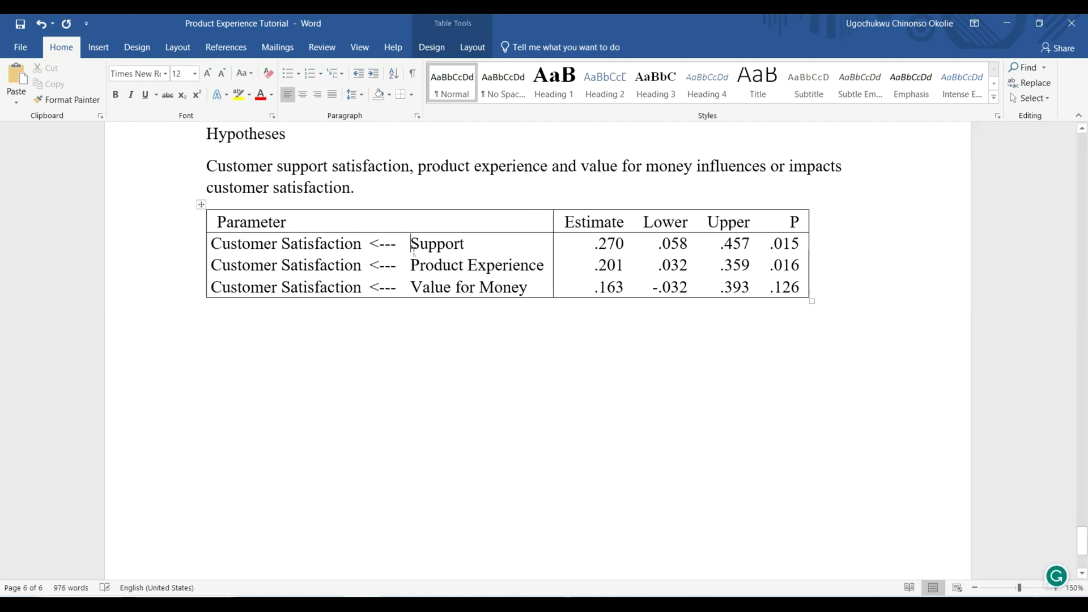
pyautogui.write('Customner')
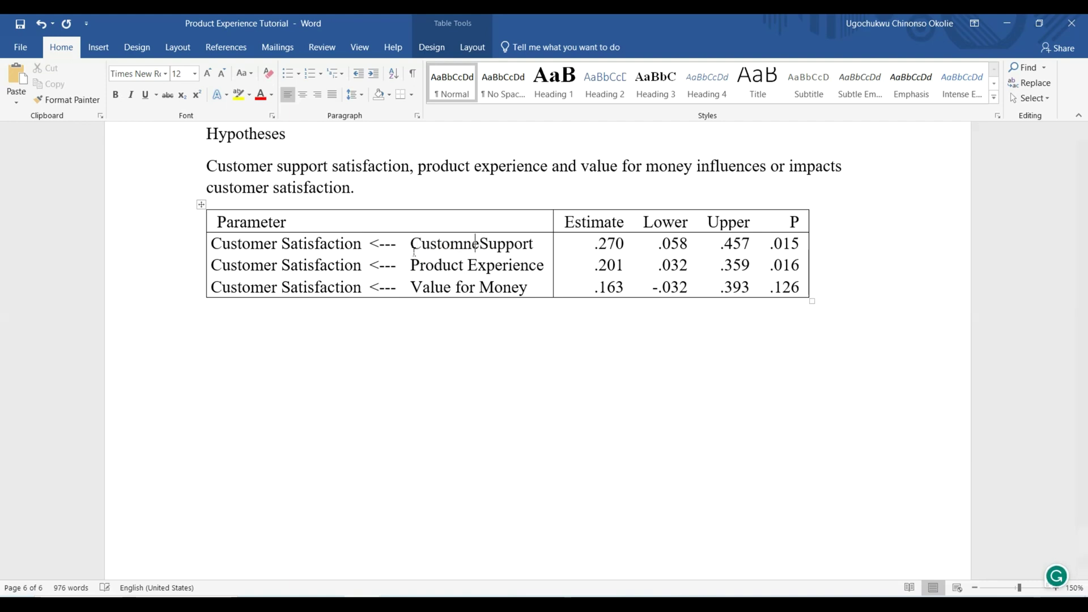
pyautogui.rightClick(476, 244)
pyautogui.click(493, 257)
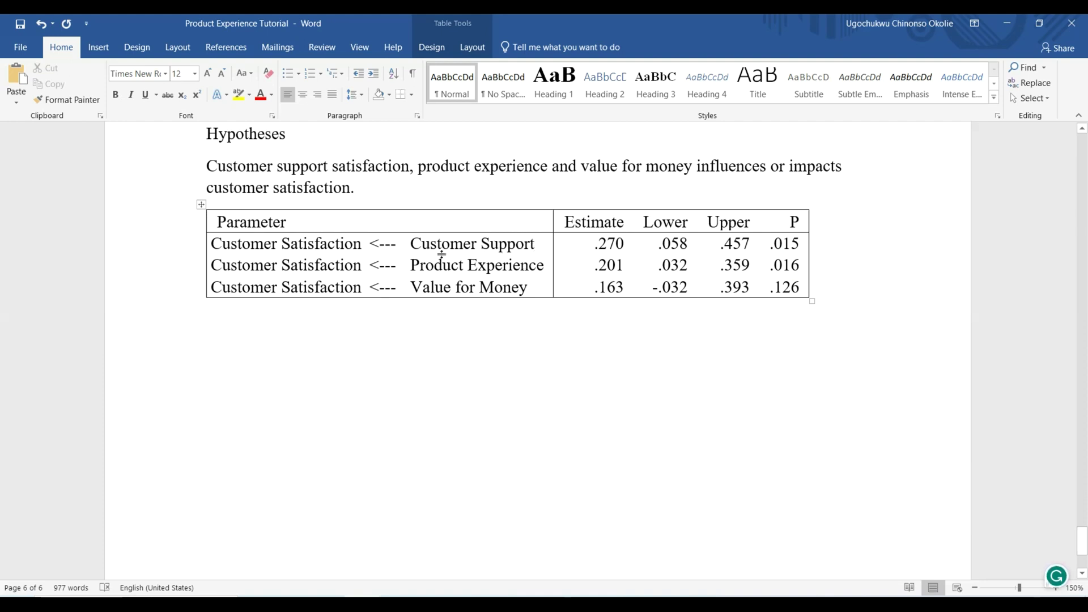
# Review the Model Fit Measures table and the hypothesis path table in the document
pyautogui.scroll(3, 432, 284)
pyautogui.scroll(-2, 431, 284)
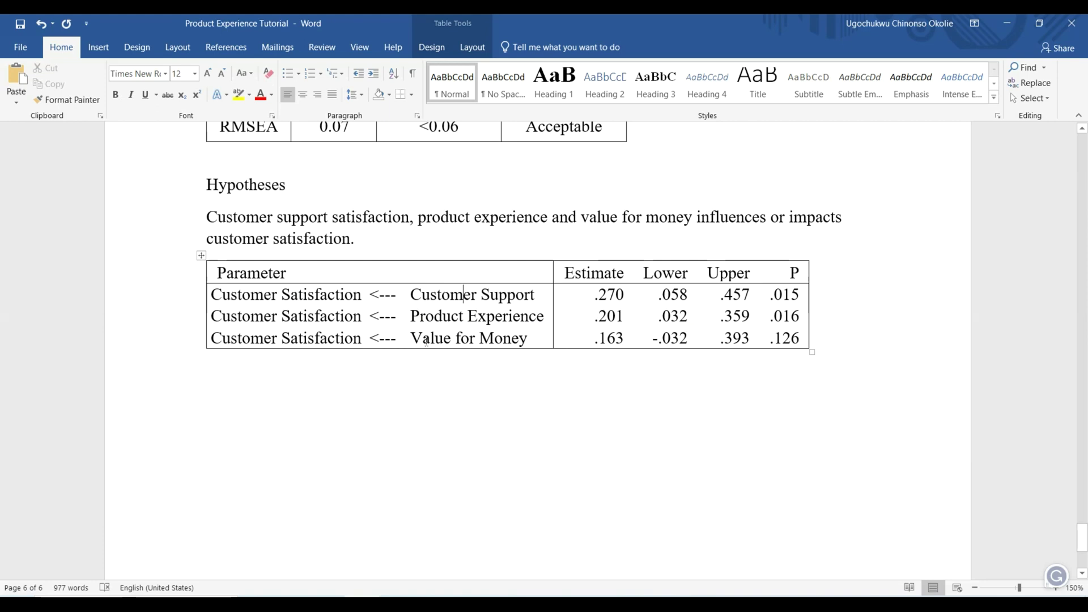
pyautogui.scroll(2, 426, 342)
pyautogui.scroll(-1, 449, 404)
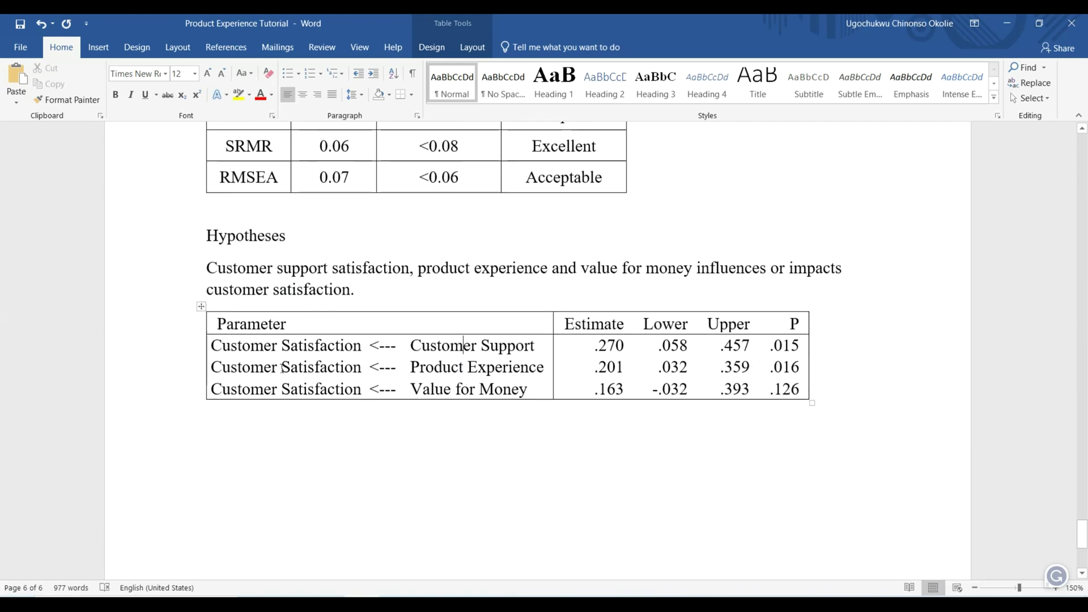
pyautogui.scroll(15, 281, 384)
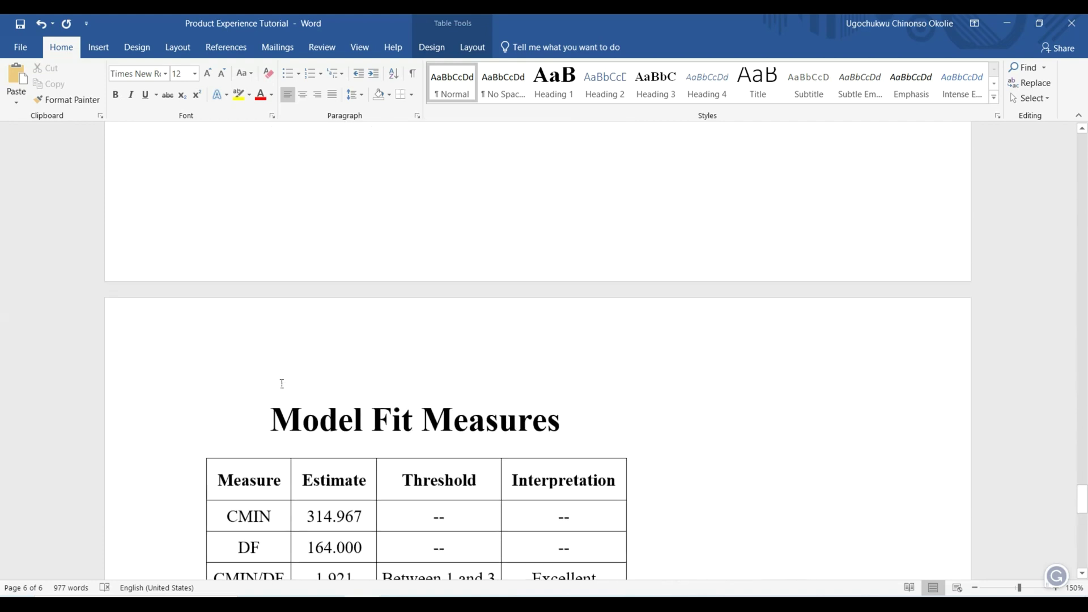
pyautogui.scroll(5, 282, 383)
pyautogui.scroll(-20, 282, 383)
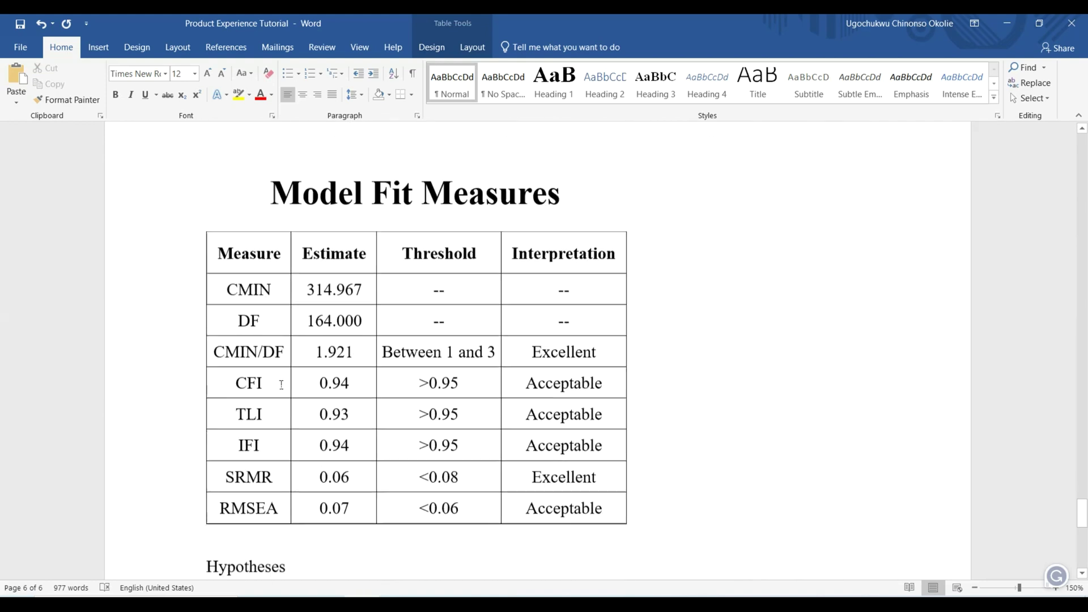
pyautogui.scroll(-3, 280, 385)
pyautogui.scroll(15, 278, 385)
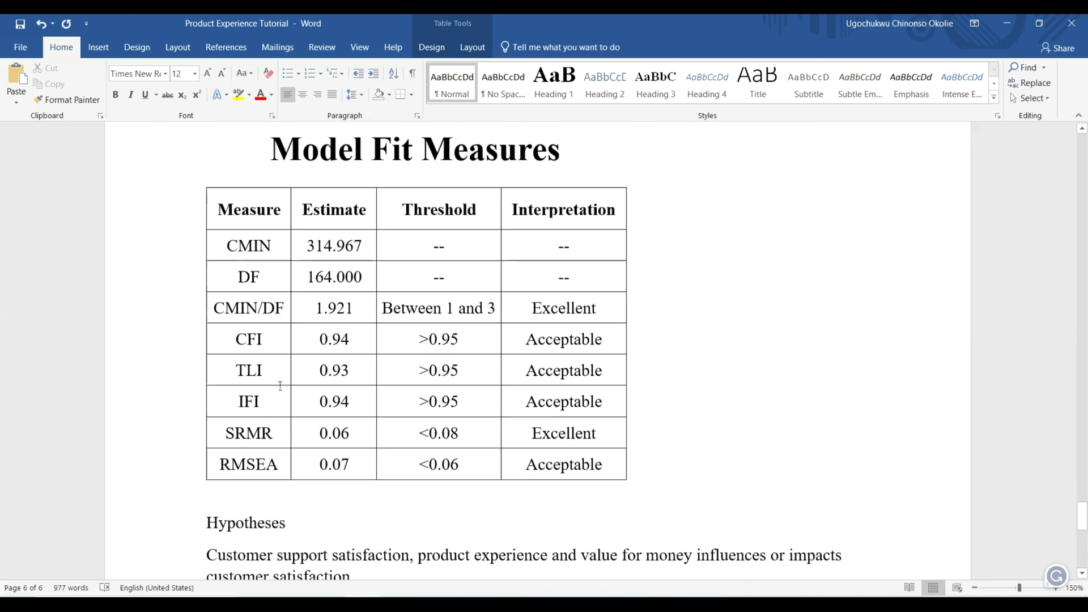
pyautogui.scroll(-5, 279, 388)
pyautogui.scroll(6, 278, 390)
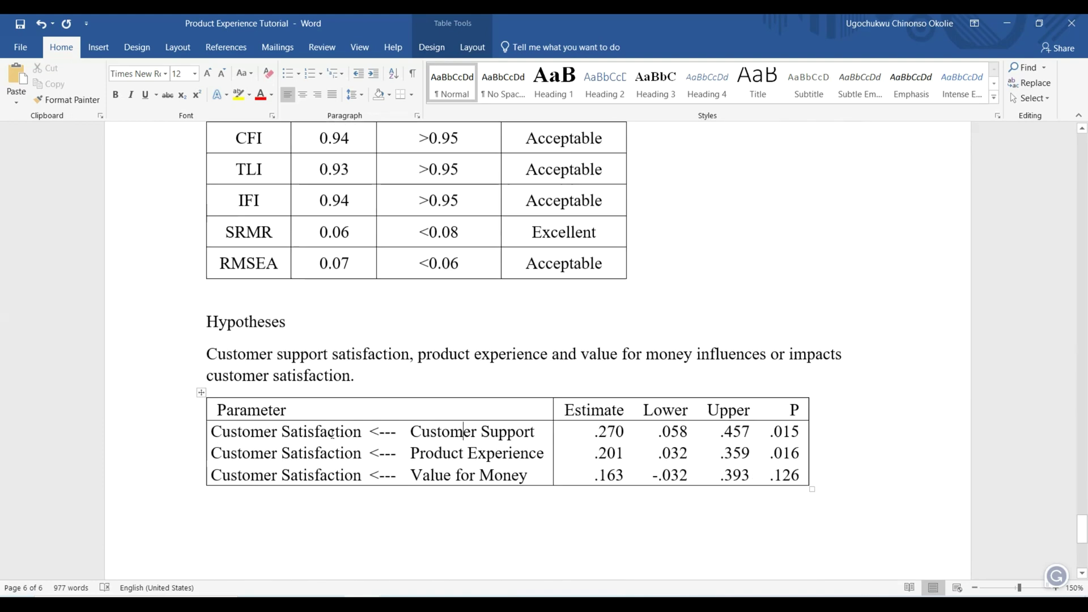
# Switch to the Amos path diagram to examine the three paths to Customer Satisfaction, and return to the Word document
pyautogui.press('super+4')
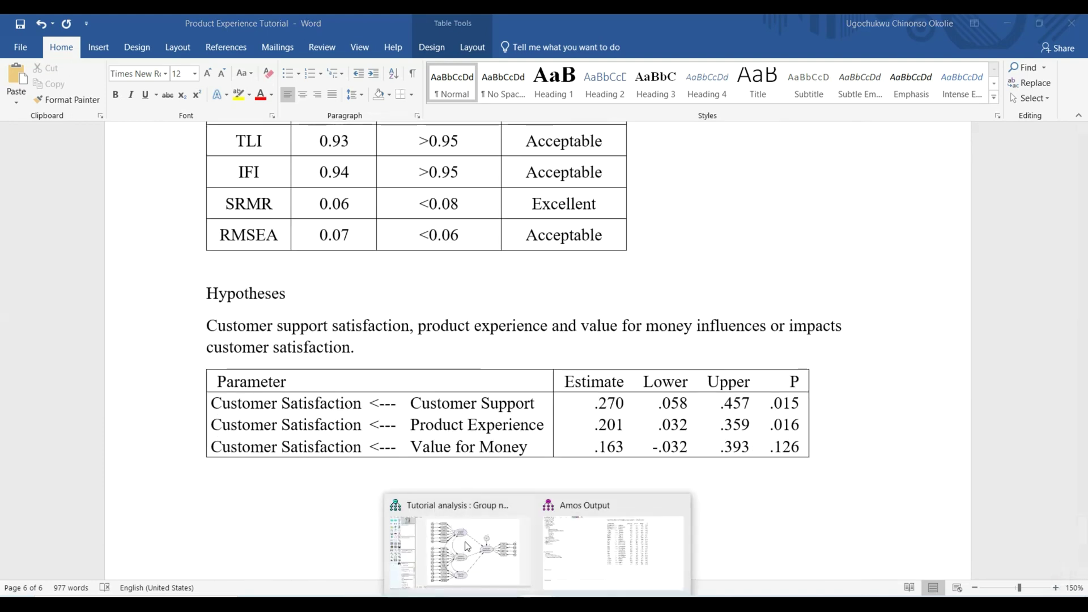
pyautogui.click(505, 558)
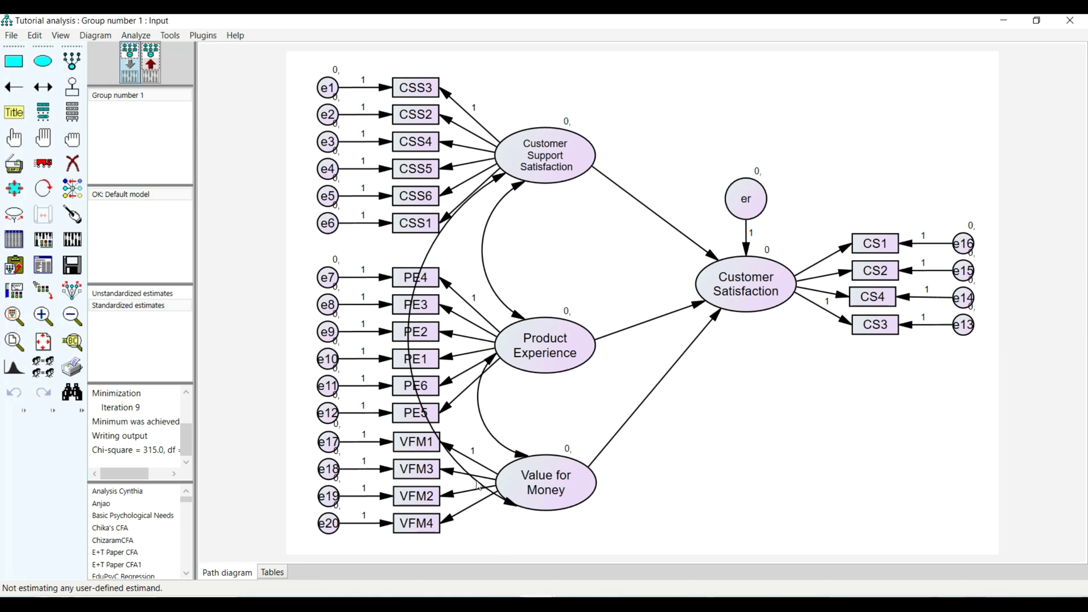
pyautogui.moveTo(359, 604)
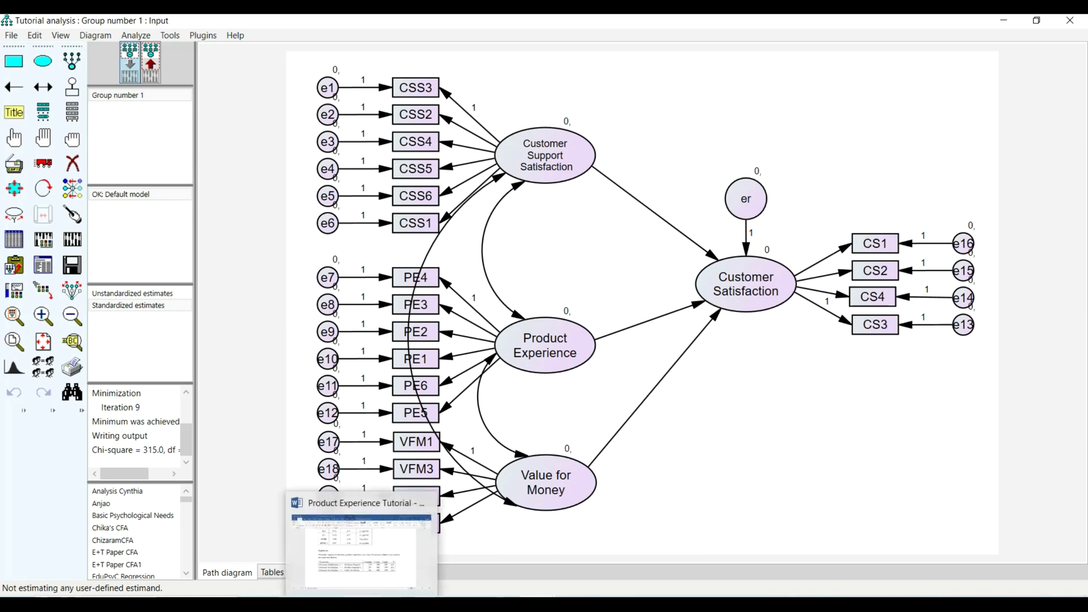
pyautogui.click(360, 558)
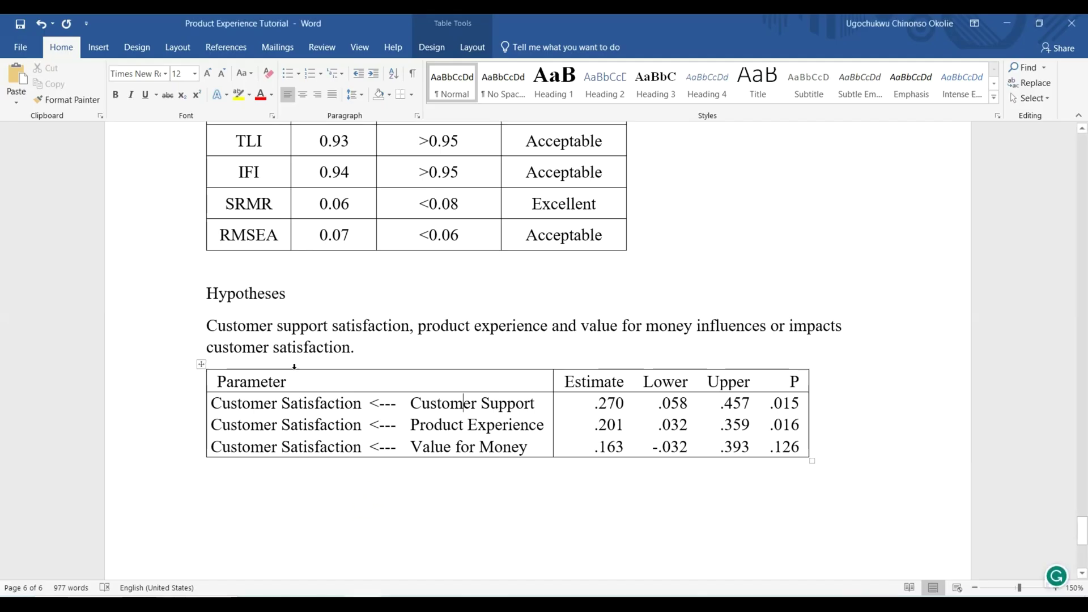
# Add a column after P in the path table, widen it, and head it Interpretation
pyautogui.moveTo(211, 293); pyautogui.dragTo(329, 347)
pyautogui.moveTo(417, 405); pyautogui.dragTo(464, 425)
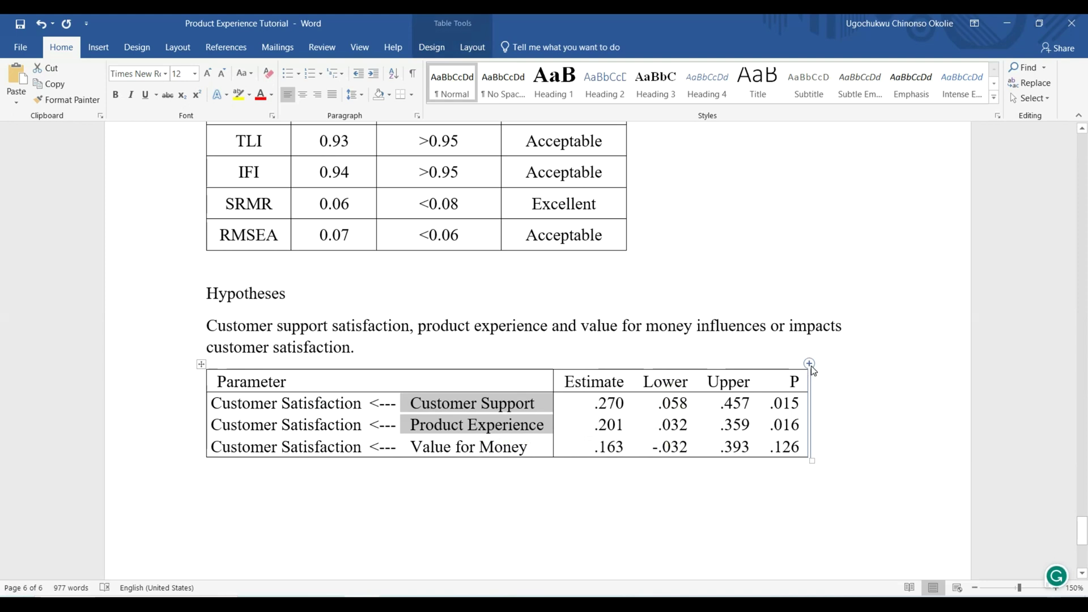
pyautogui.click(812, 370)
pyautogui.moveTo(810, 391); pyautogui.dragTo(841, 388)
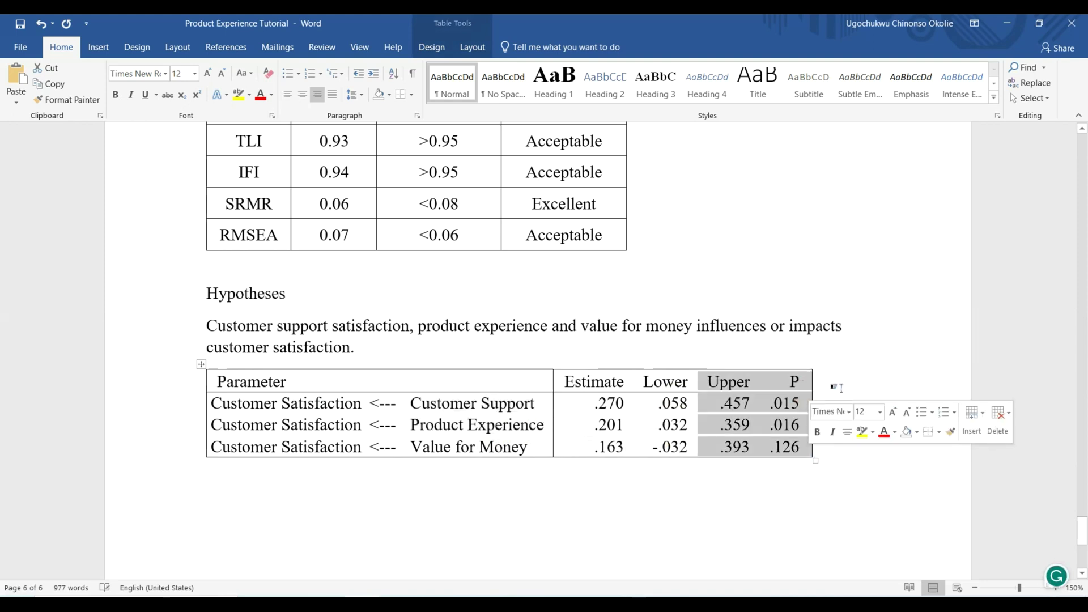
pyautogui.click(841, 389)
pyautogui.click(814, 363)
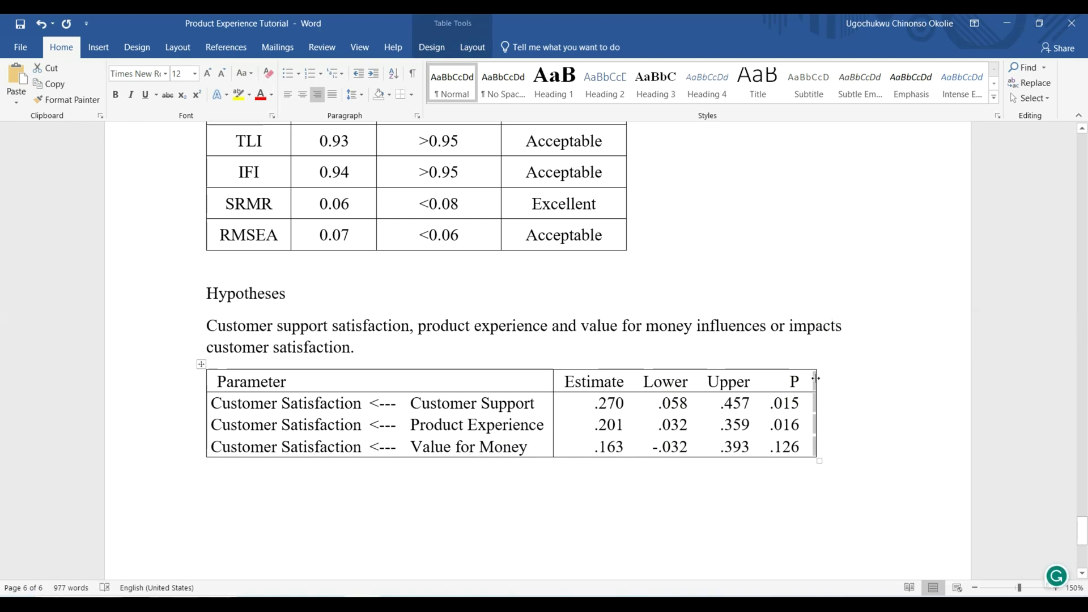
pyautogui.moveTo(815, 378); pyautogui.dragTo(848, 379)
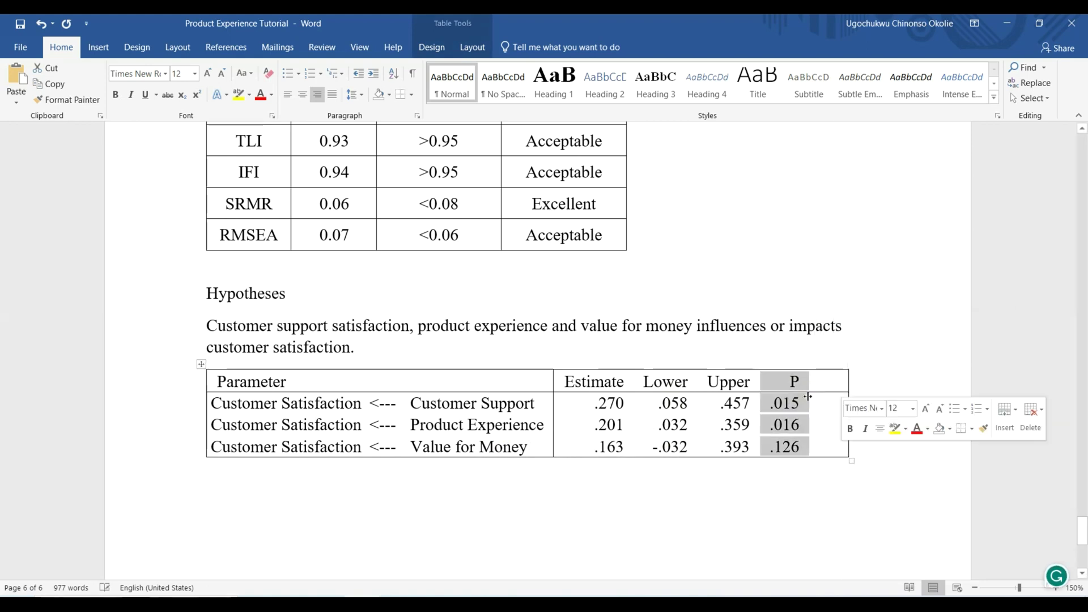
pyautogui.click(848, 382)
pyautogui.write('Interpretation')
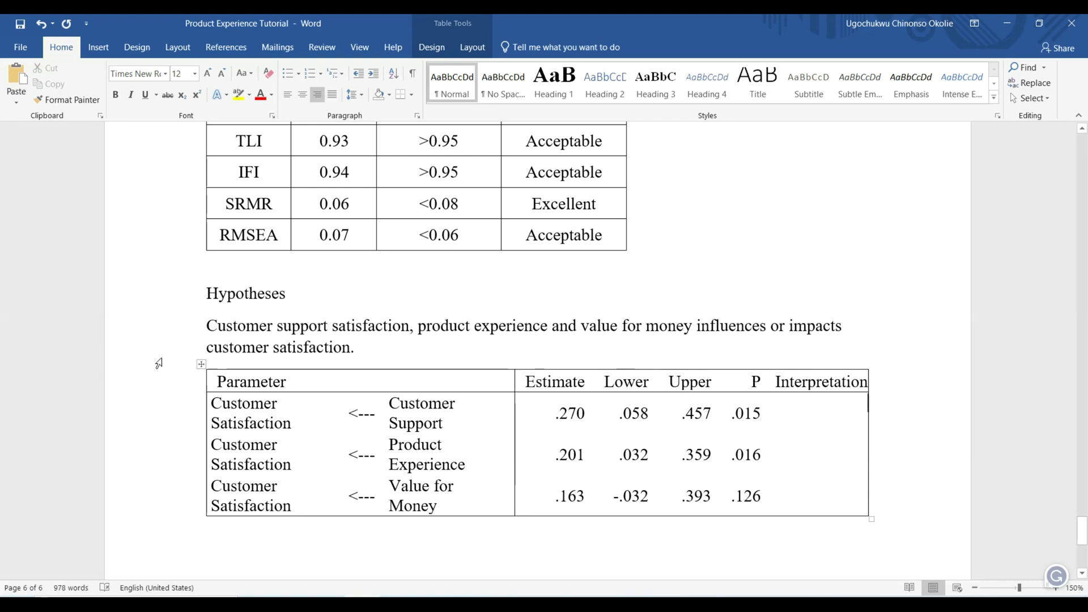
# Apply all borders to the entire path results table
pyautogui.click(201, 364)
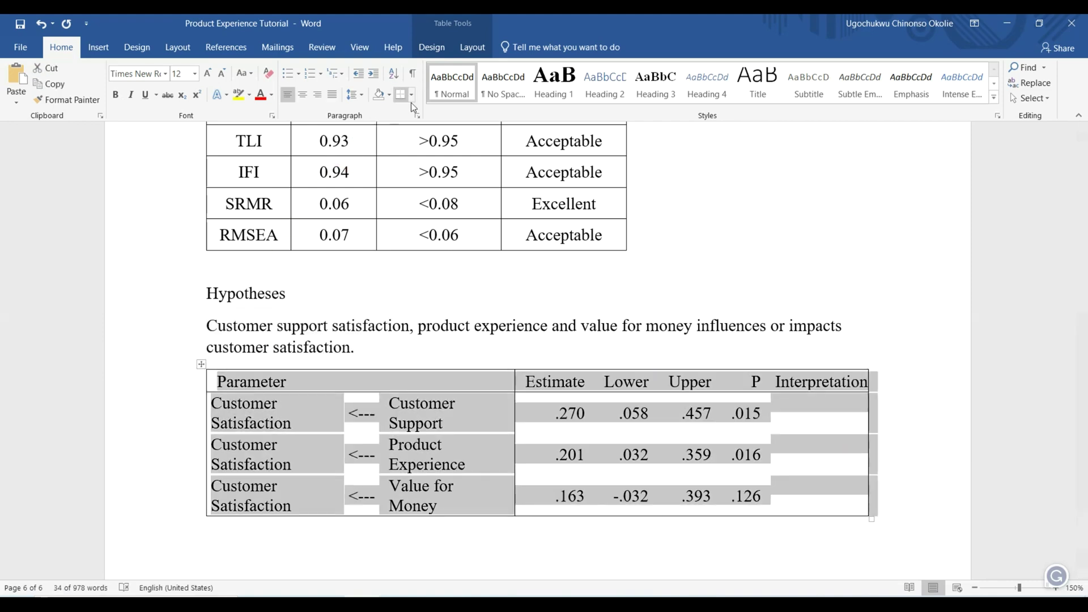
pyautogui.click(411, 95)
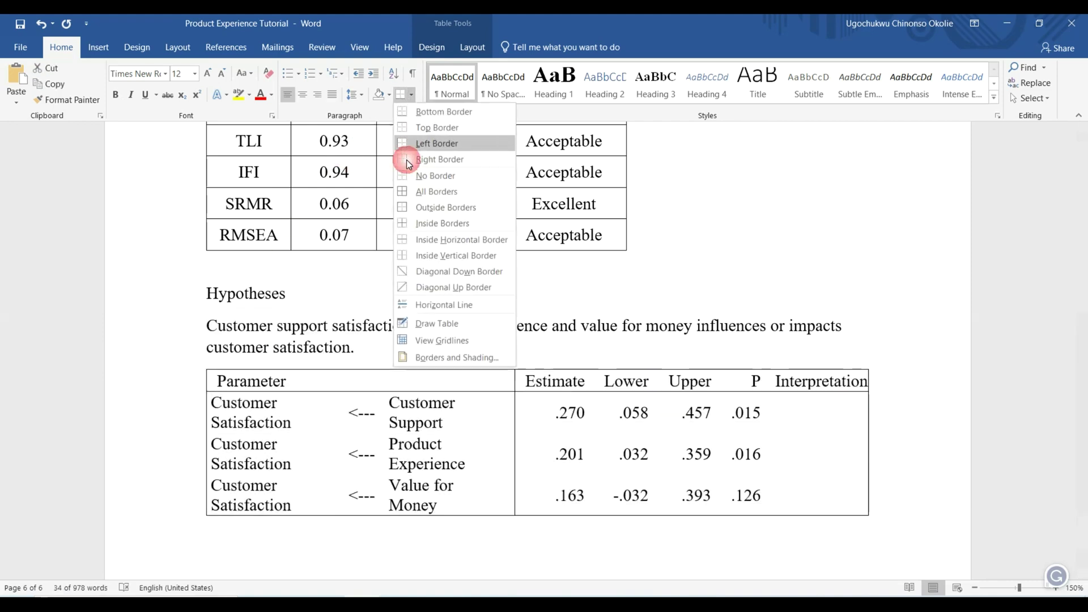
pyautogui.click(436, 192)
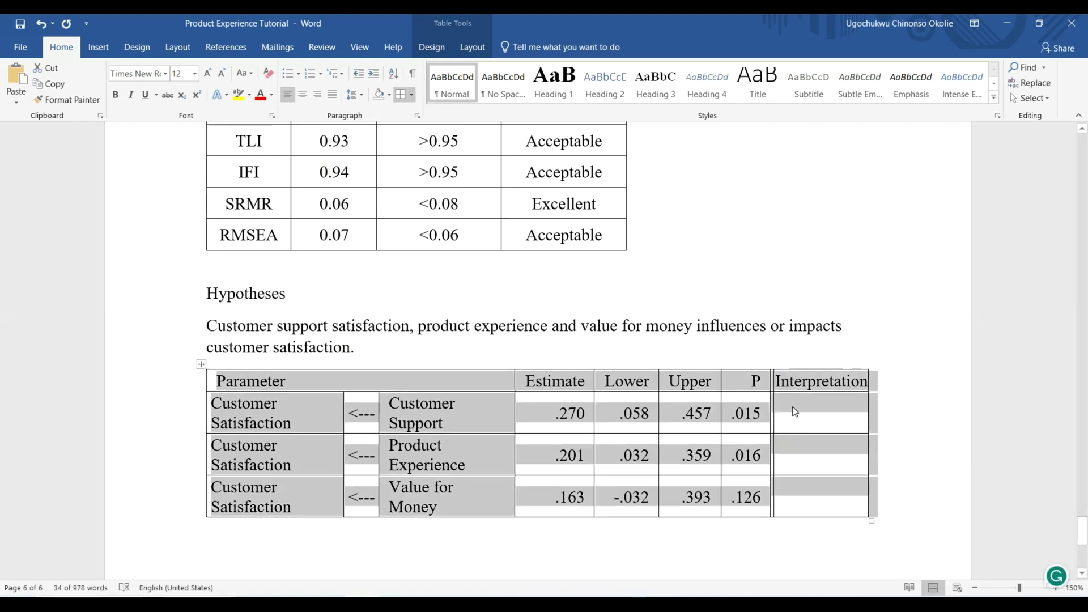
# Fill the Interpretation column with Supported for Customer Support and Product Experience, and Not Supported for Value for Money
pyautogui.click(789, 404)
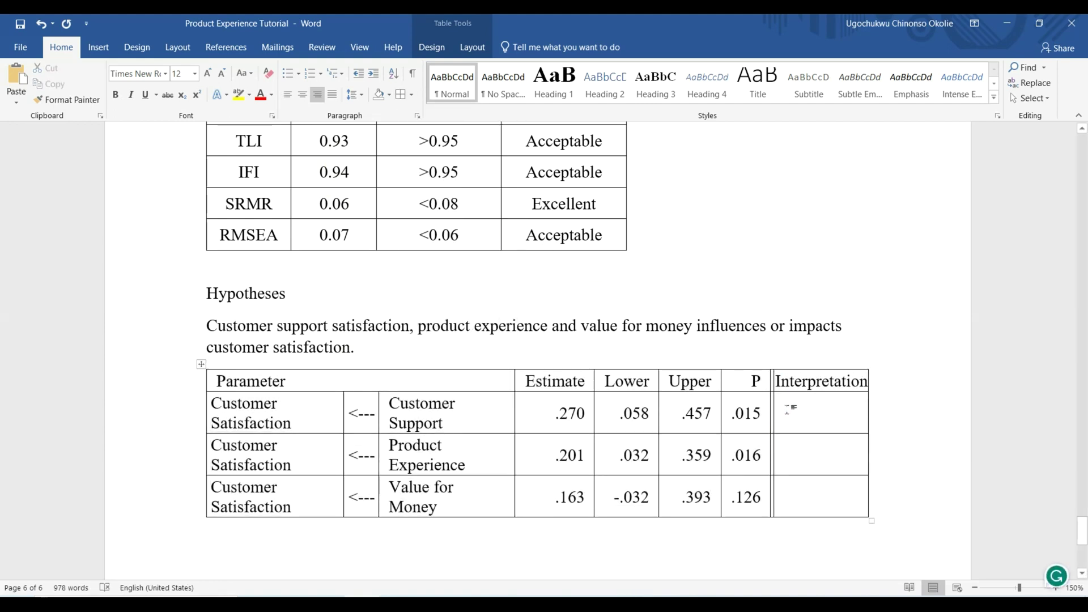
pyautogui.write('Suppo')
pyautogui.write('rted')
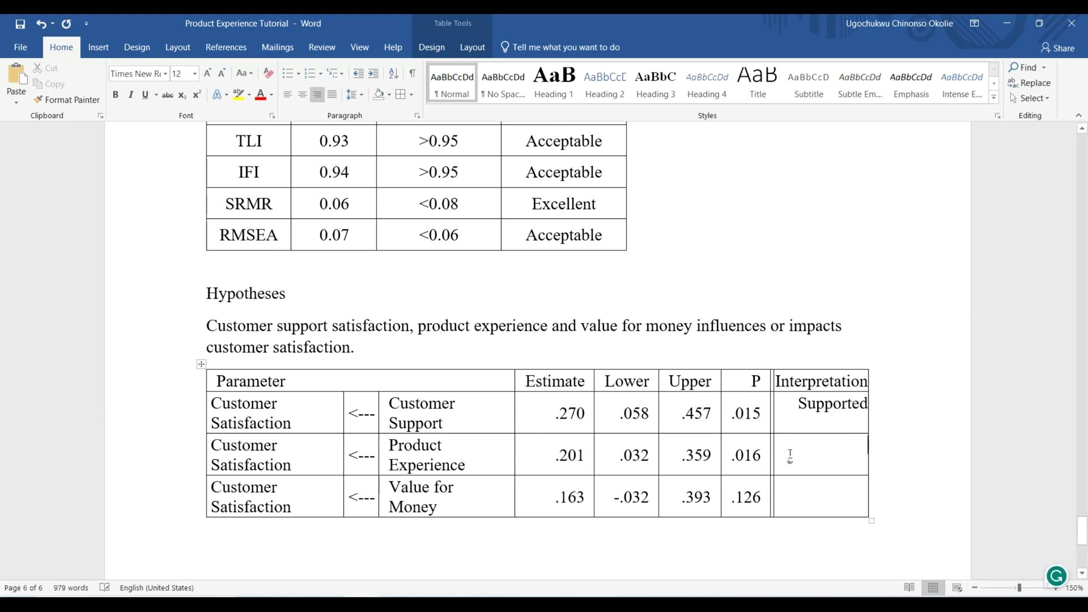
pyautogui.write('Supported')
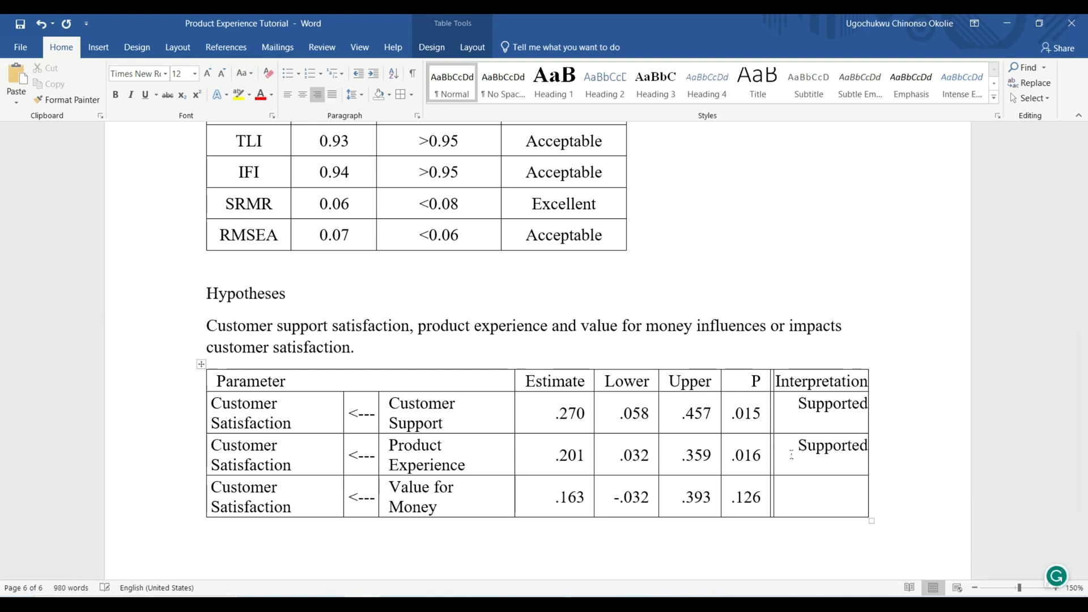
pyautogui.click(803, 501)
pyautogui.write('Not Supported')
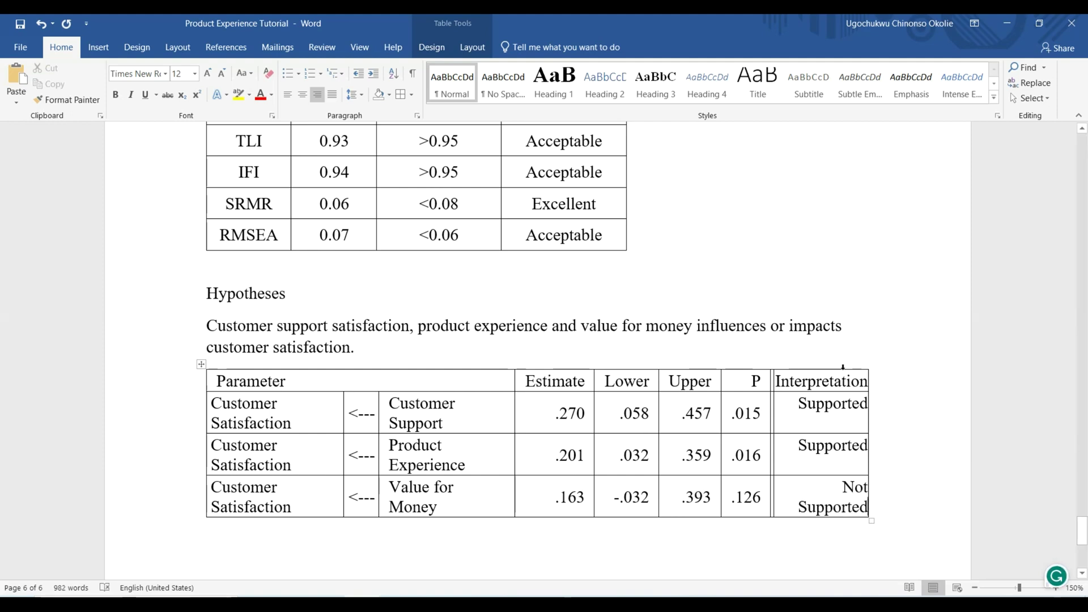
# Make the Hypotheses heading above the hypothesis statement bold
pyautogui.scroll(-3, 843, 367)
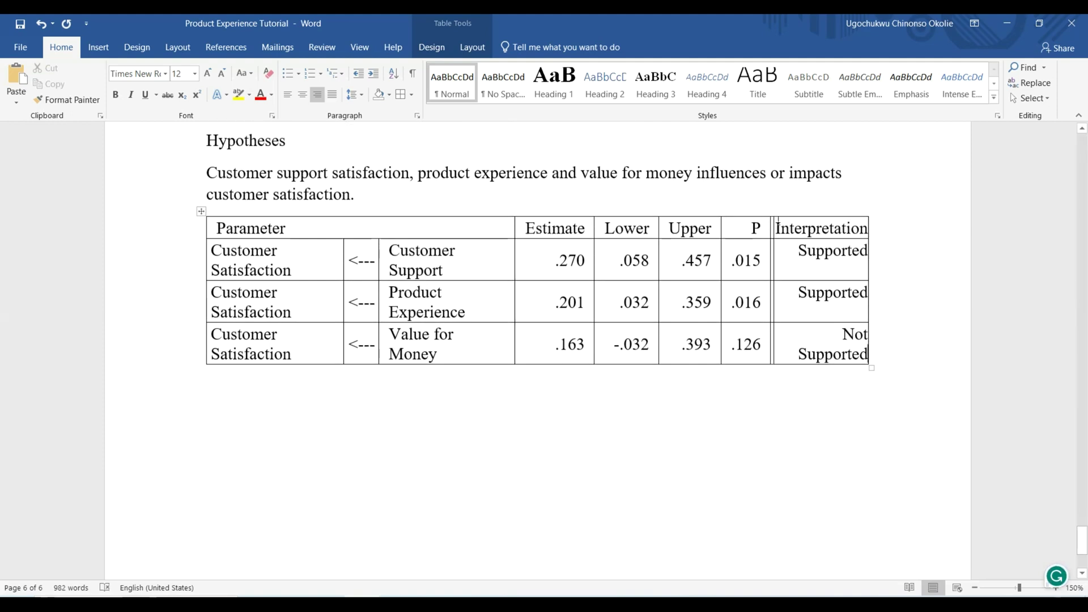
pyautogui.scroll(2, 331, 235)
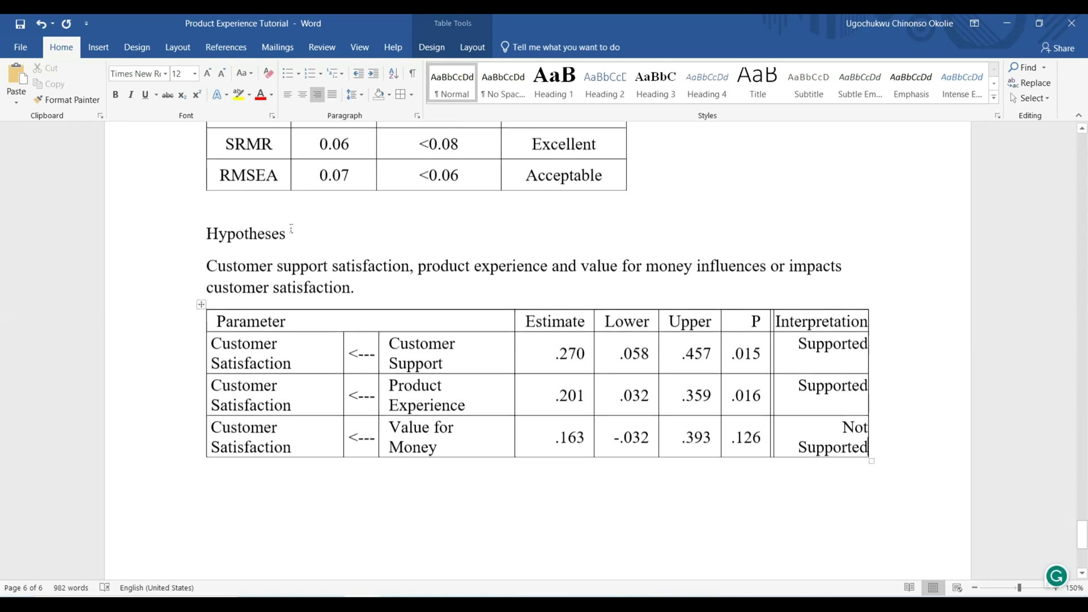
pyautogui.moveTo(201, 240); pyautogui.dragTo(289, 243)
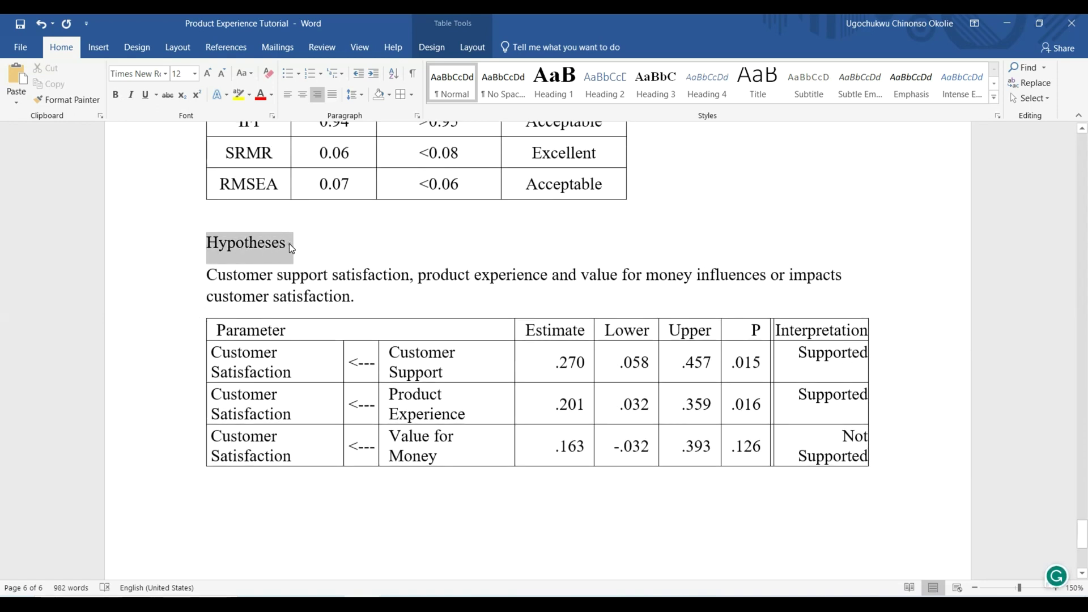
pyautogui.hotkey('ctrl', 'b')
pyautogui.click(391, 298)
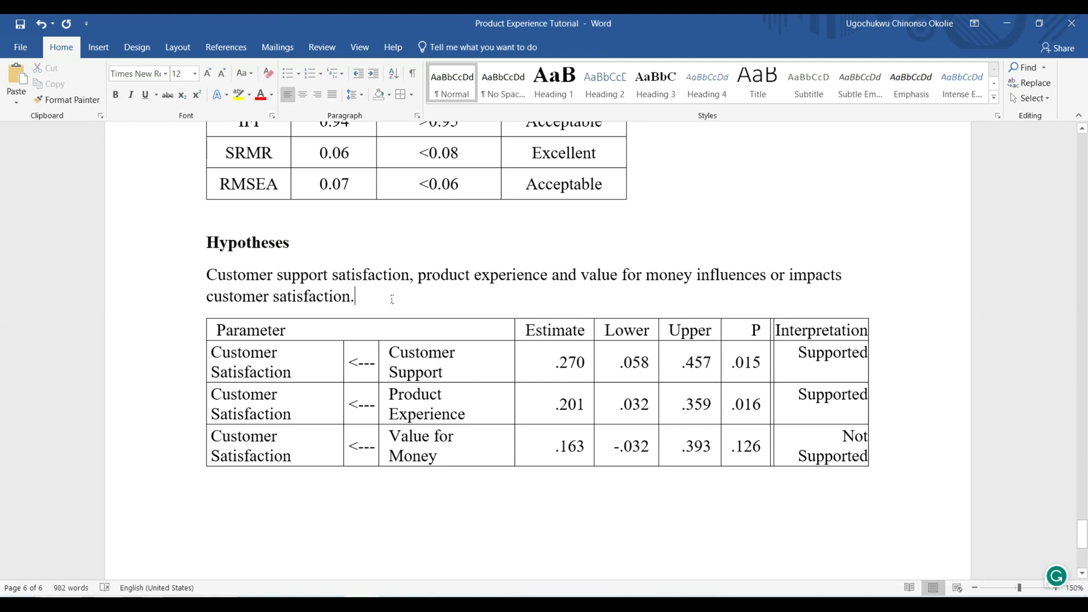
pyautogui.scroll(-2, 391, 297)
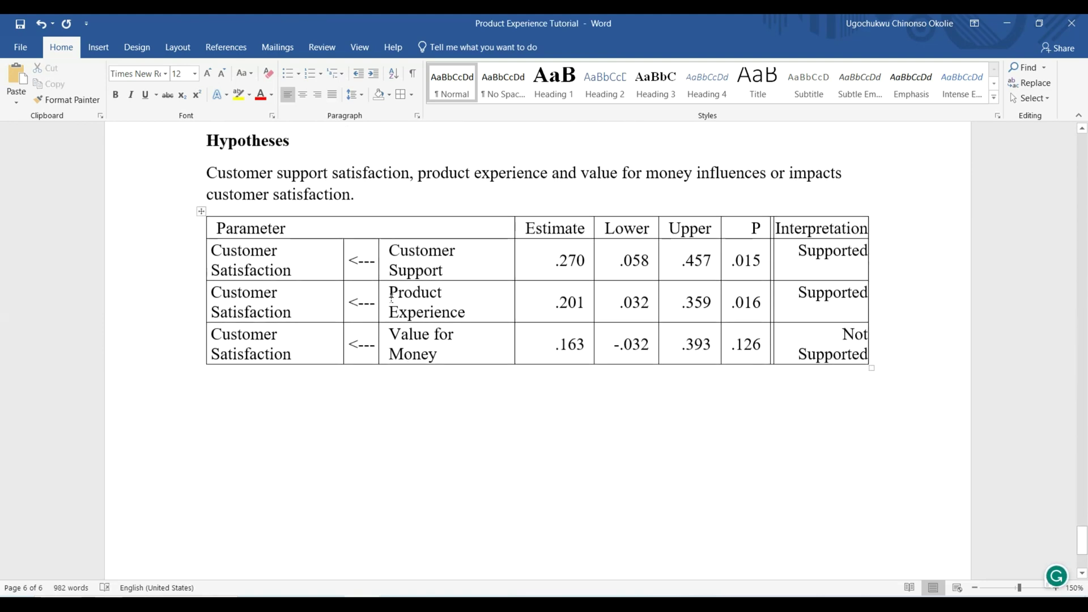
pyautogui.click(510, 605)
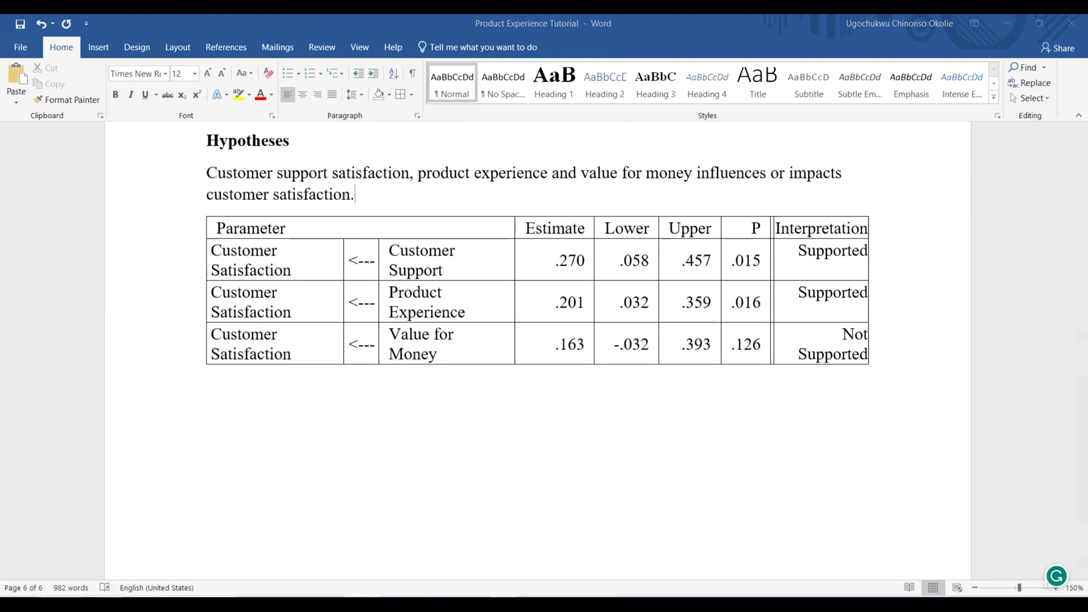
# Review the report's earlier tables, covering Model Fit Measures, Pattern Matrix, KMO and Bartlett's Test, and Total Variance Explained
pyautogui.scroll(20, 489, 277)
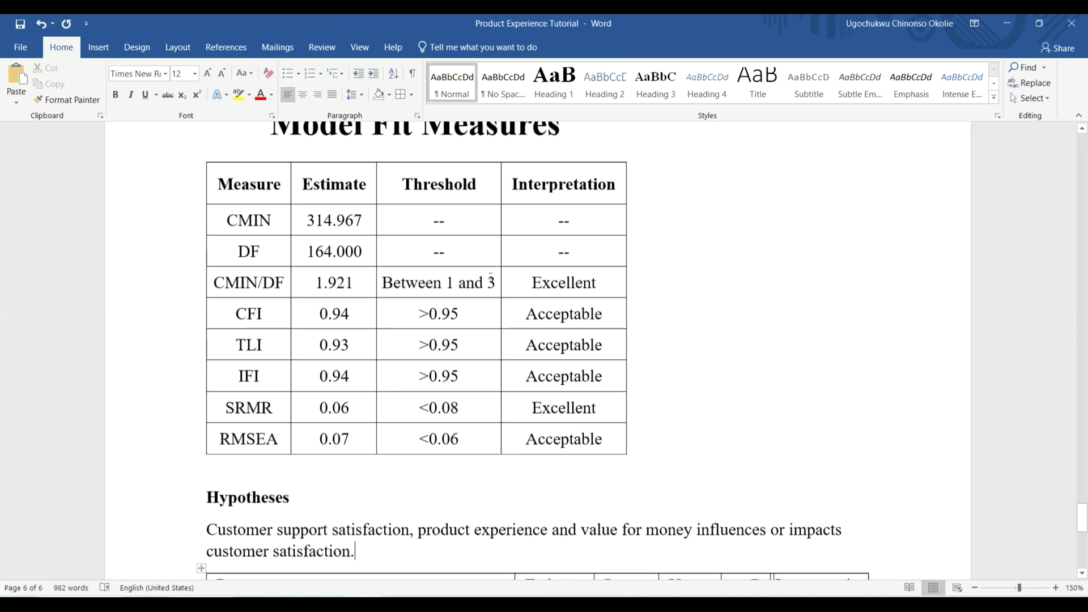
pyautogui.scroll(20, 490, 277)
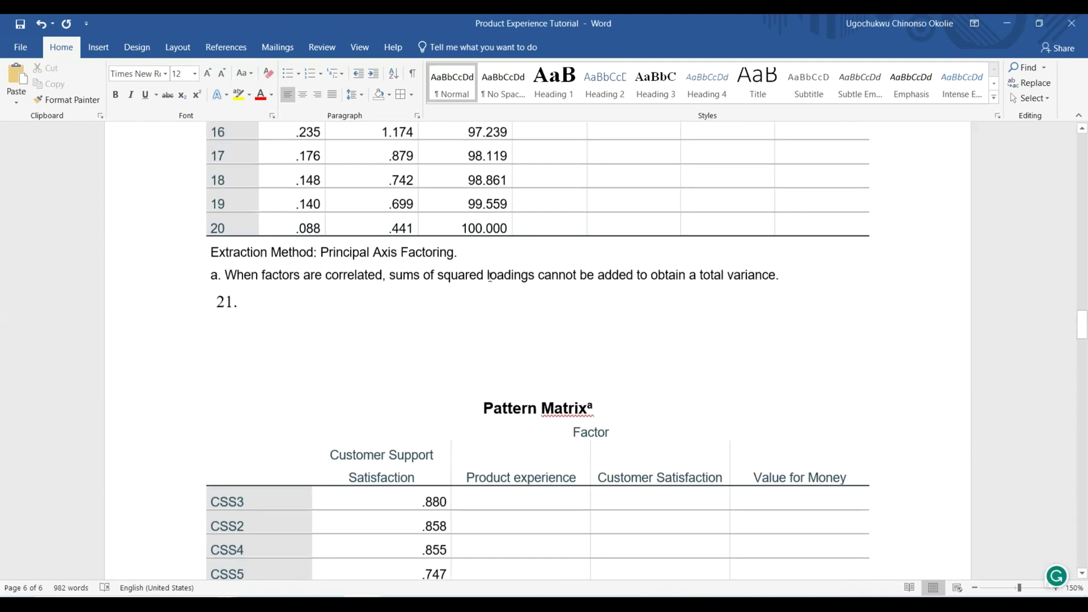
pyautogui.scroll(20, 488, 277)
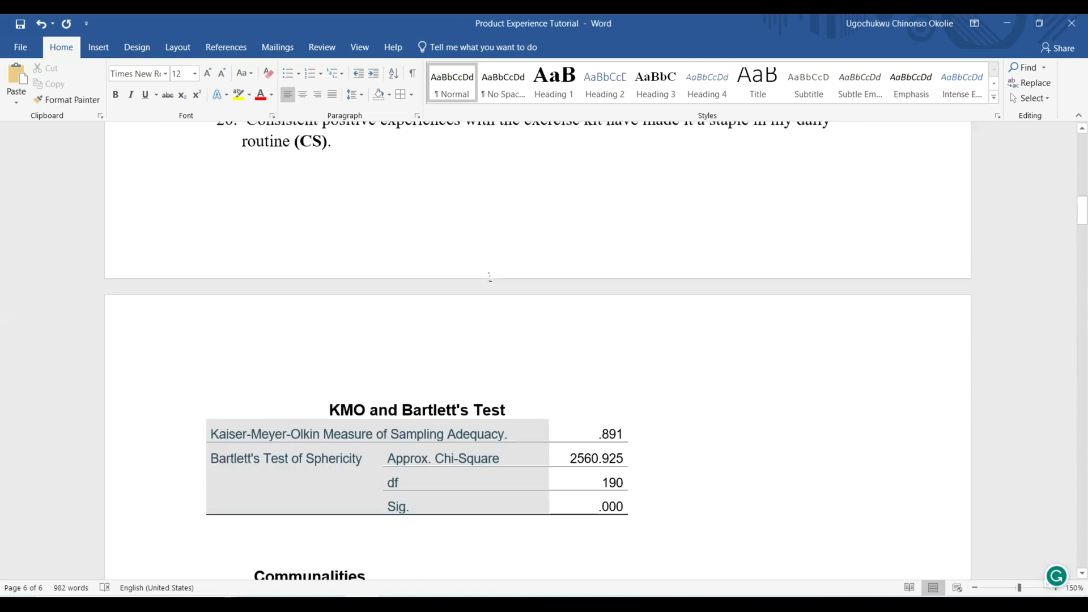
pyautogui.scroll(8, 490, 277)
pyautogui.scroll(-9, 490, 276)
pyautogui.scroll(-15, 490, 275)
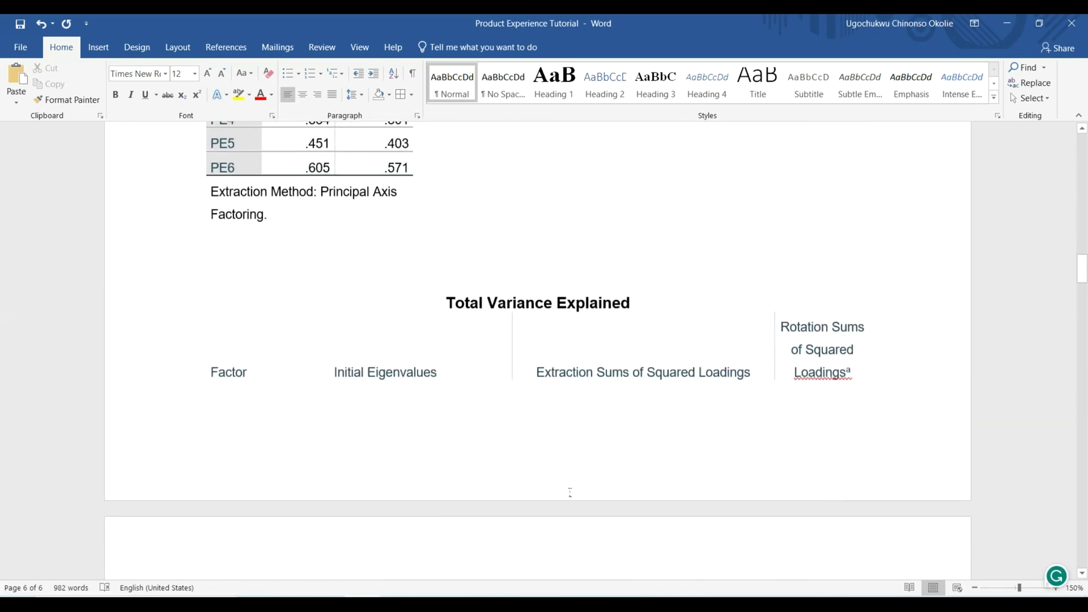
pyautogui.scroll(-6, 567, 387)
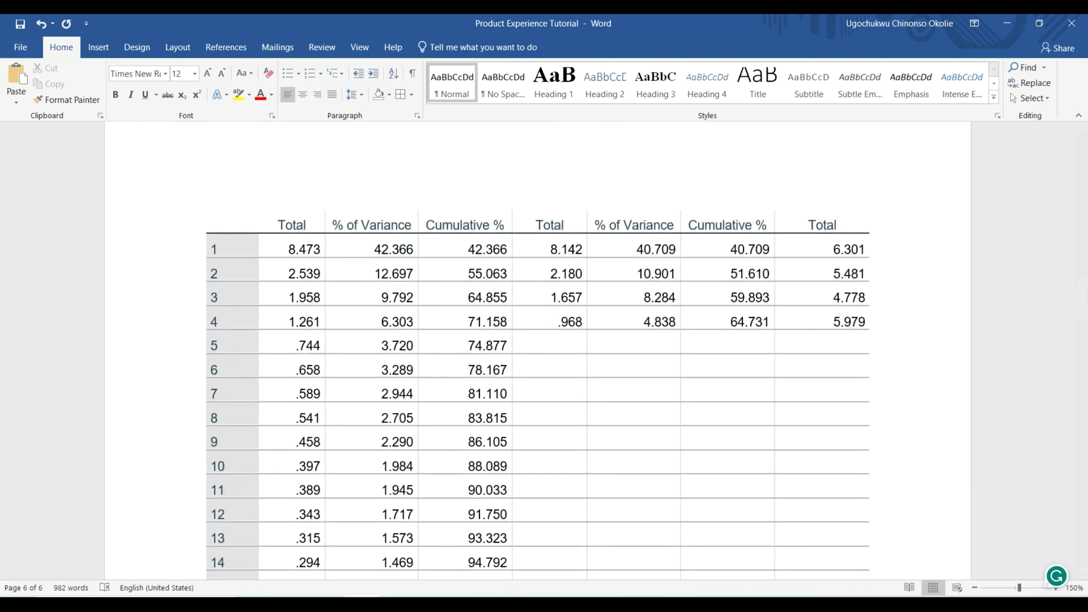
# Switch to the Factor Analysis presentation in PowerPoint and look over its Interpretability slide, references and slide thumbnails
pyautogui.hotkey('alt', 'Tab')
pyautogui.scroll(-10, 190, 317)
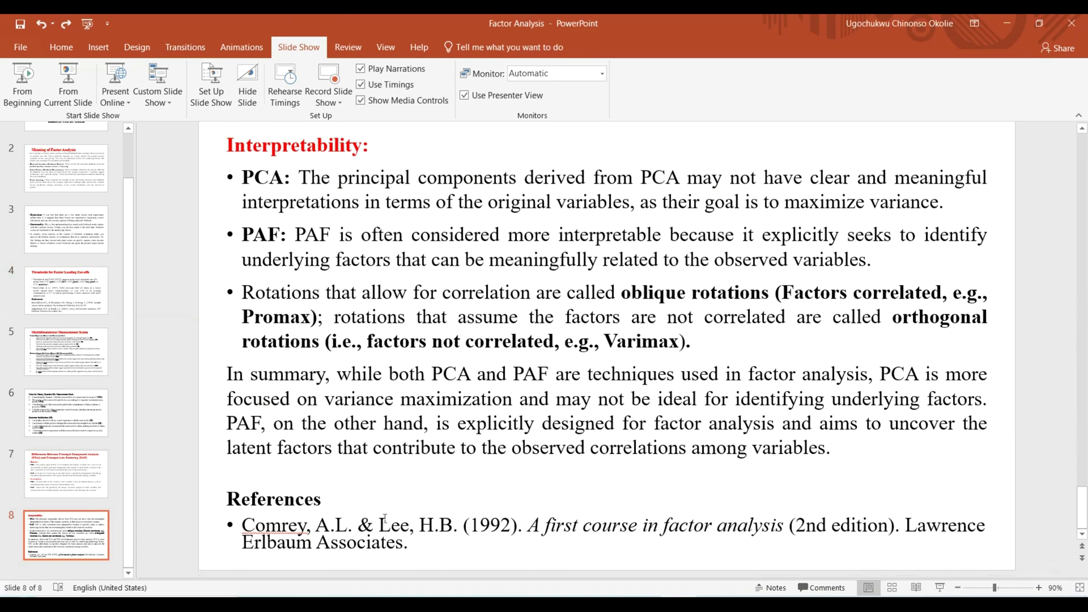
pyautogui.moveTo(422, 554); pyautogui.dragTo(268, 483)
pyautogui.click(290, 341)
pyautogui.click(24, 323)
pyautogui.scroll(1, 29, 328)
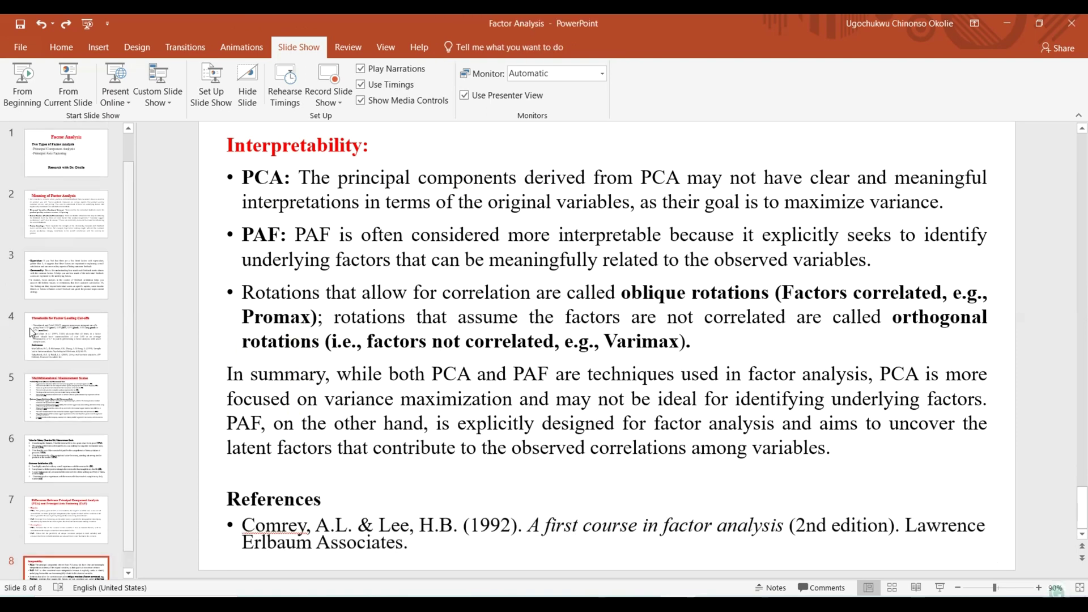